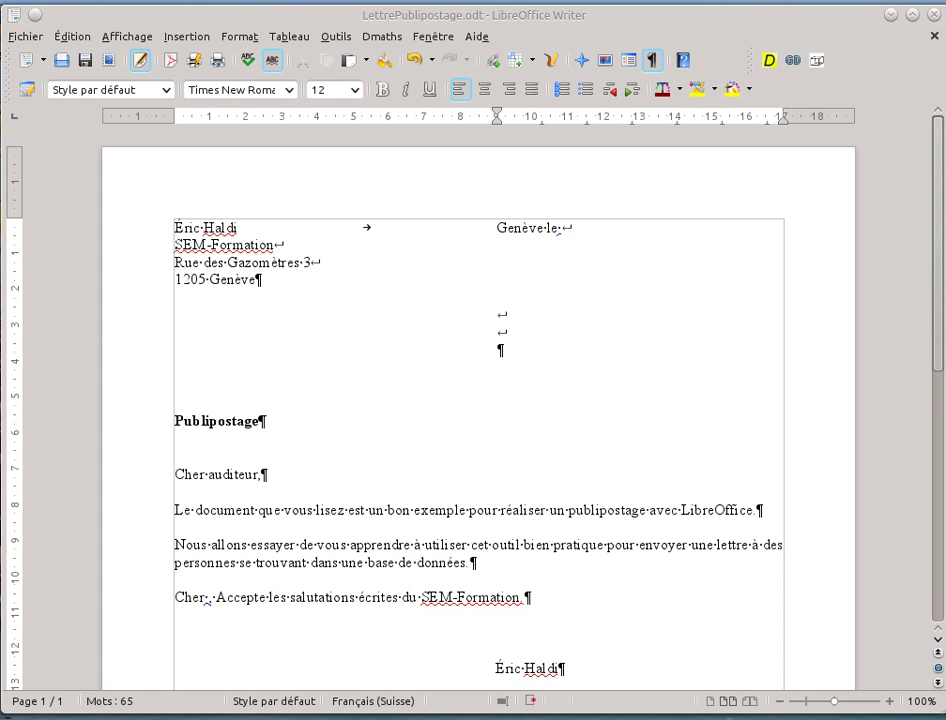
pyautogui.moveTo(293, 205)
pyautogui.mouseDown()
pyautogui.moveTo(167, 226)
pyautogui.moveTo(334, 262)
pyautogui.moveTo(290, 208)
pyautogui.mouseUp()
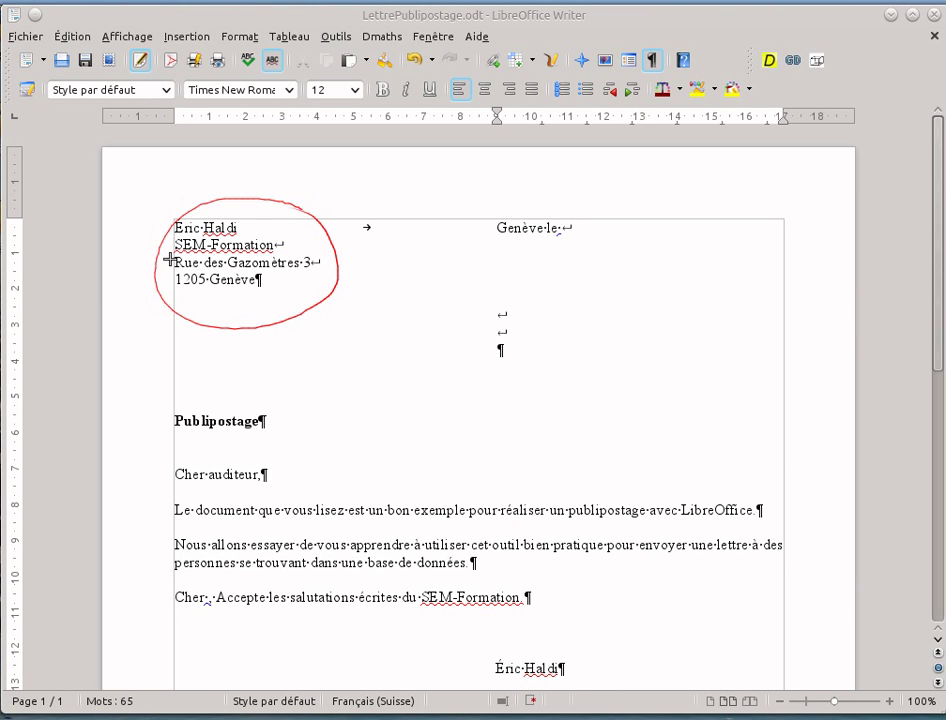
pyautogui.moveTo(600, 205)
pyautogui.mouseDown()
pyautogui.moveTo(555, 262)
pyautogui.moveTo(597, 212)
pyautogui.mouseUp()
pyautogui.moveTo(507, 292)
pyautogui.mouseDown()
pyautogui.moveTo(462, 331)
pyautogui.moveTo(564, 331)
pyautogui.moveTo(500, 291)
pyautogui.mouseUp()
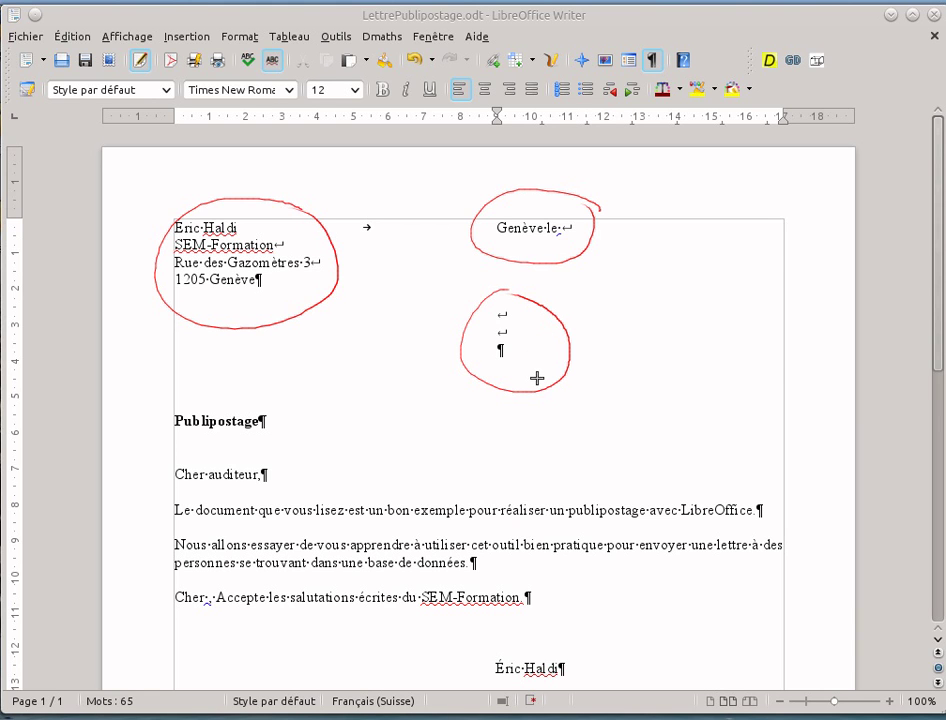
pyautogui.moveTo(208, 568)
pyautogui.mouseDown()
pyautogui.moveTo(196, 600)
pyautogui.moveTo(234, 586)
pyautogui.mouseUp()
pyautogui.moveTo(312, 302)
pyautogui.mouseDown()
pyautogui.moveTo(338, 232)
pyautogui.moveTo(172, 232)
pyautogui.moveTo(249, 313)
pyautogui.moveTo(469, 207)
pyautogui.moveTo(612, 237)
pyautogui.moveTo(471, 275)
pyautogui.moveTo(547, 401)
pyautogui.moveTo(448, 348)
pyautogui.moveTo(182, 593)
pyautogui.moveTo(210, 576)
pyautogui.mouseUp()
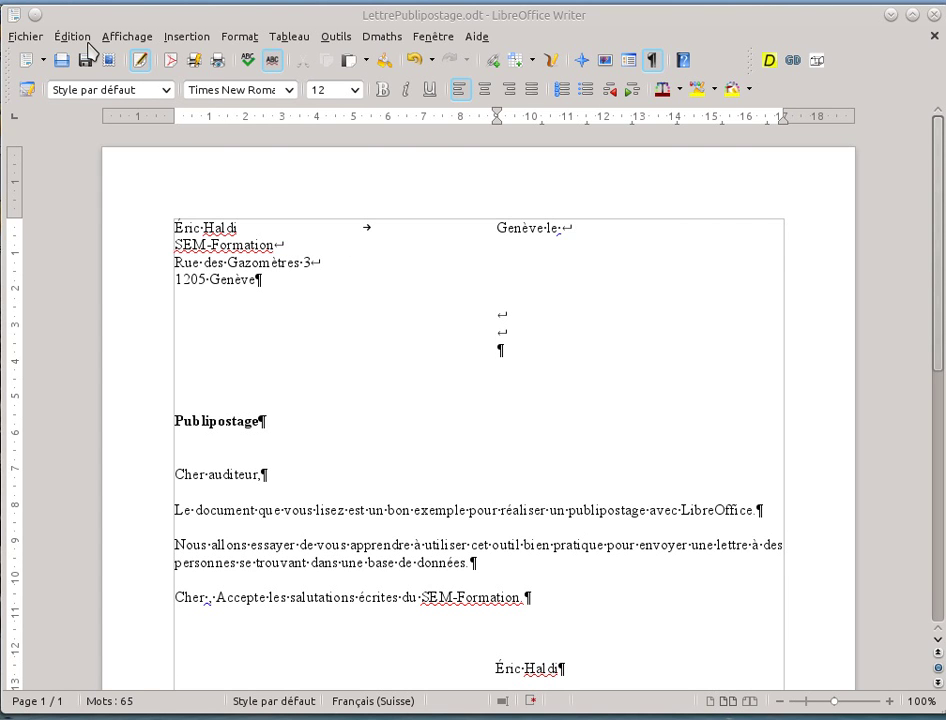
# Show the data sources above the letter and open the list of registered databases
pyautogui.click(128, 38)
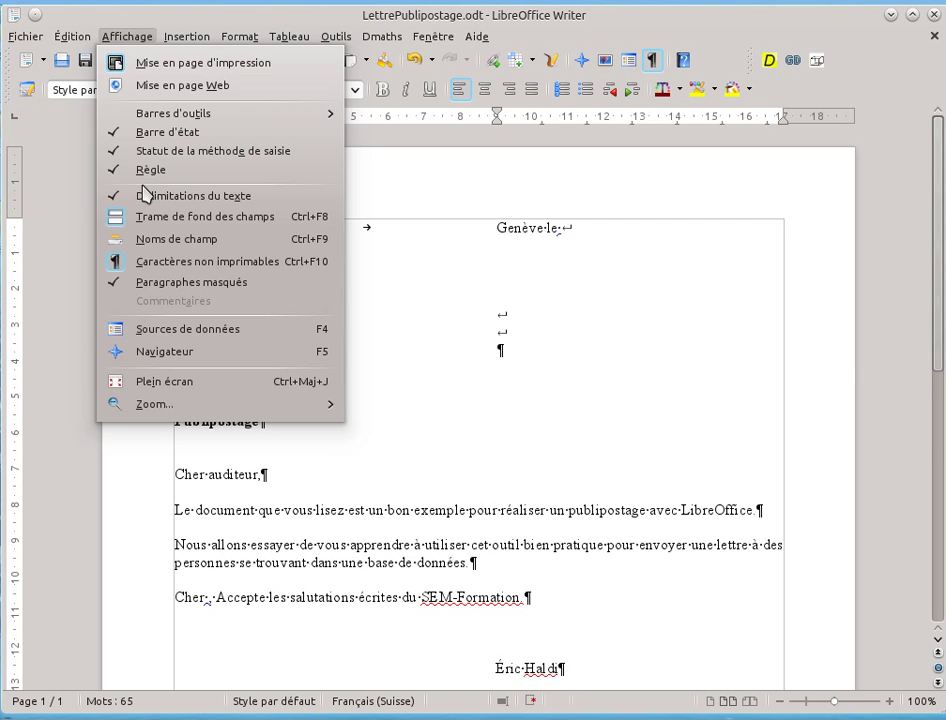
pyautogui.click(165, 329)
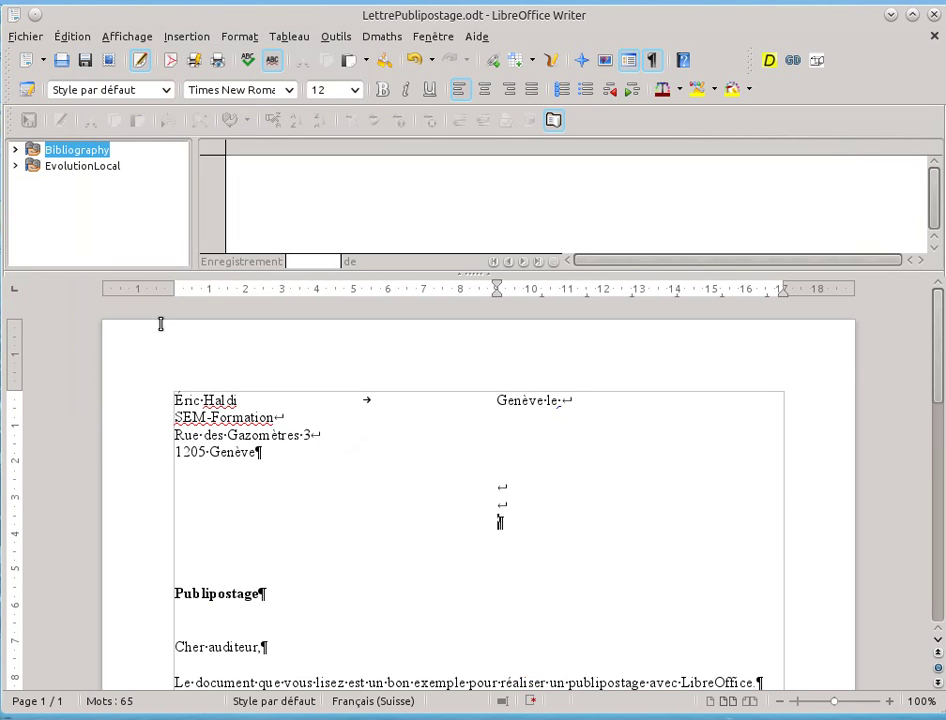
pyautogui.rightClick(85, 205)
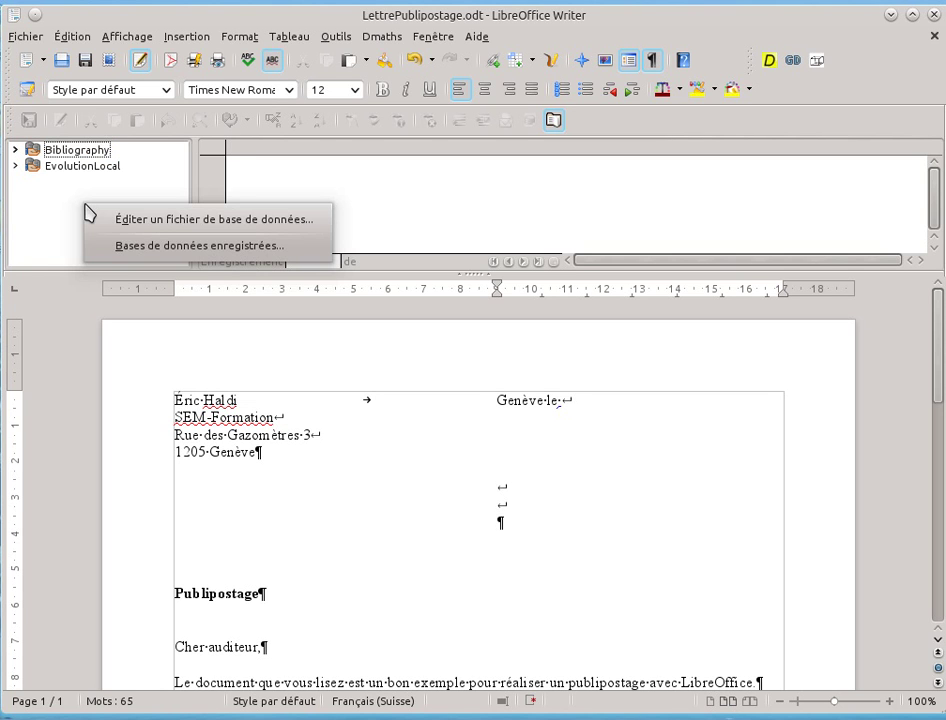
pyautogui.click(143, 247)
pyautogui.moveTo(458, 263); pyautogui.dragTo(387, 202)
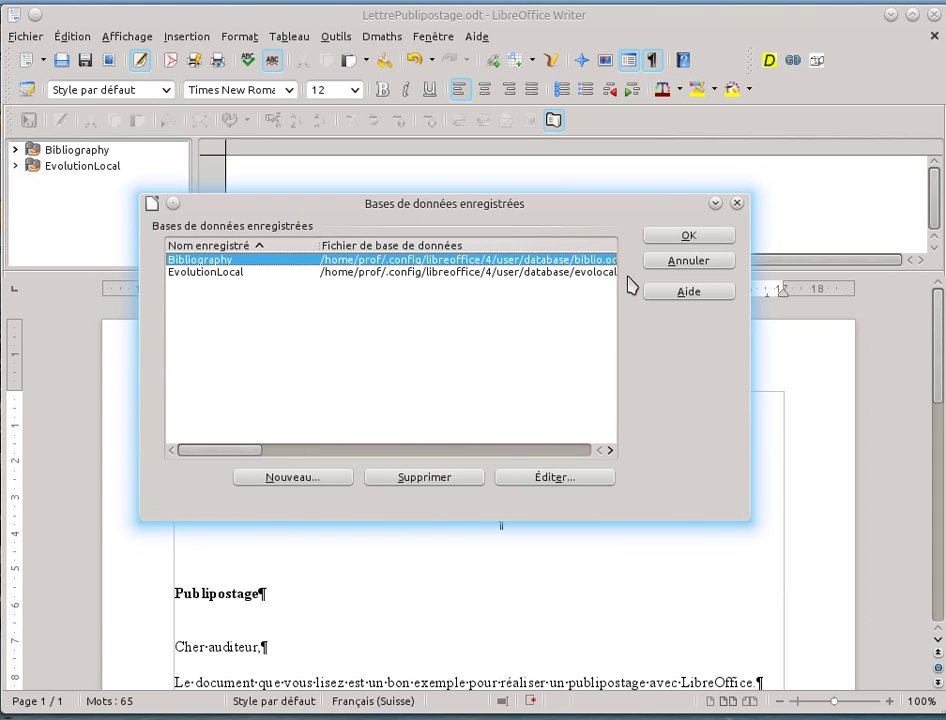
# Register the database file NomsAdresses.odb from the CoursBase folder under the name NomsAdresses
pyautogui.click(319, 482)
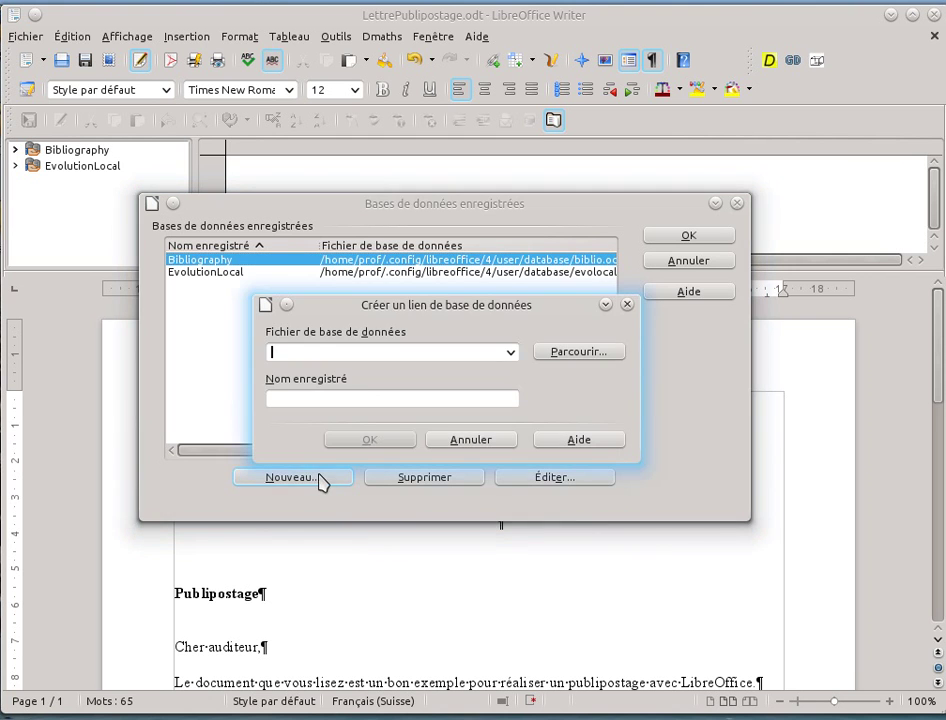
pyautogui.click(578, 352)
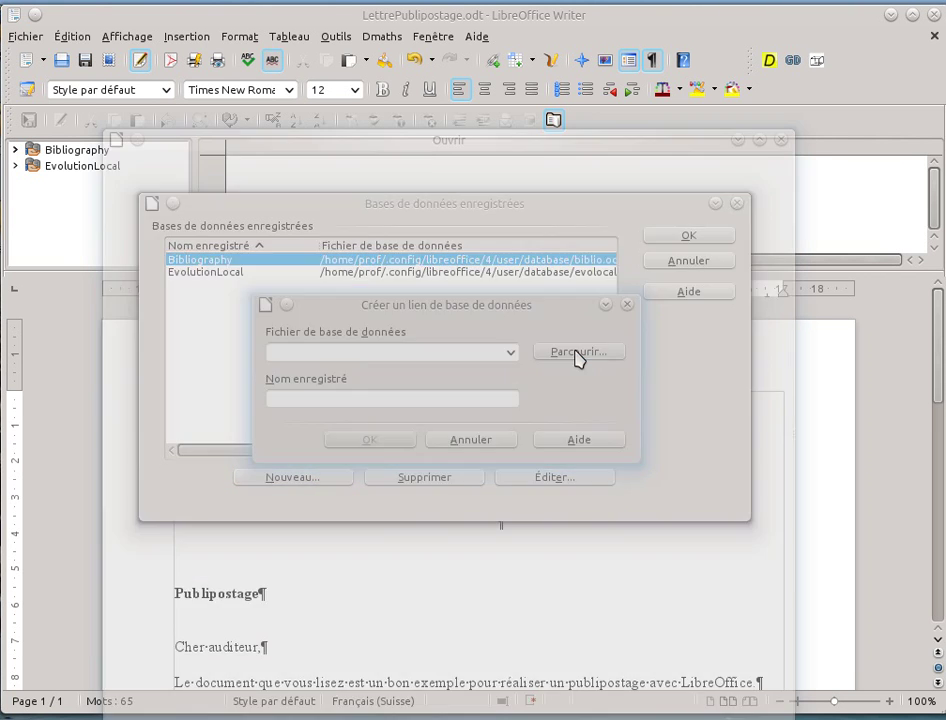
pyautogui.moveTo(480, 141); pyautogui.dragTo(511, 99)
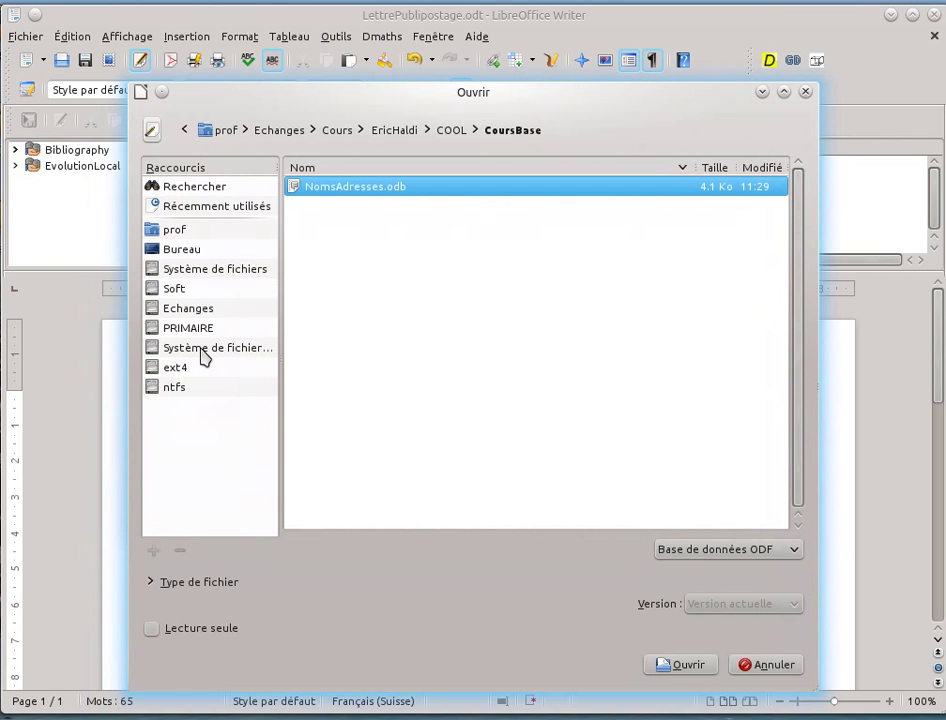
pyautogui.click(192, 309)
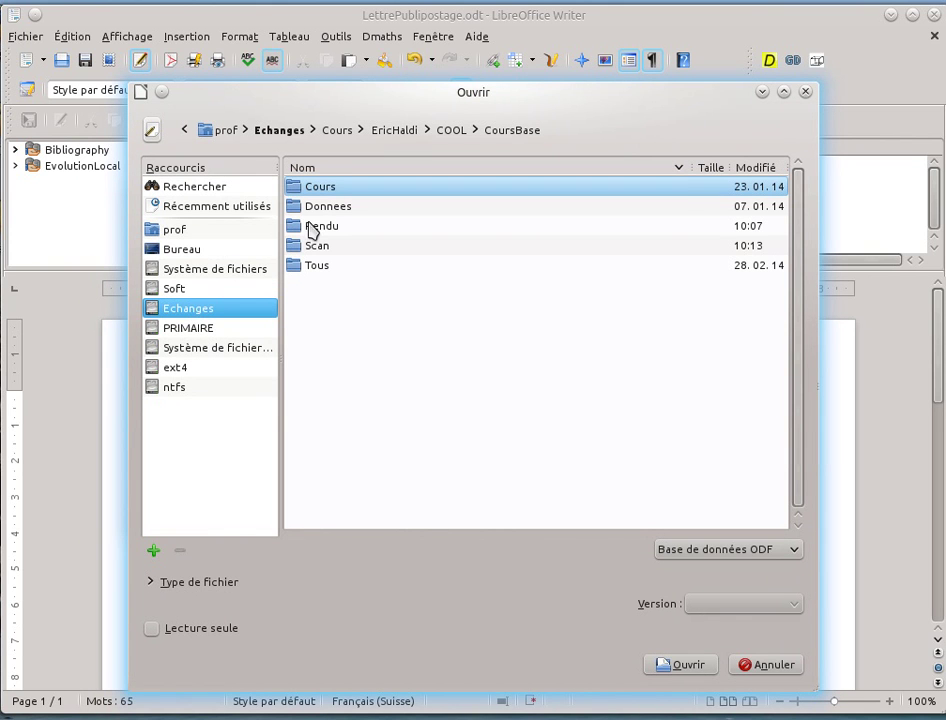
pyautogui.click(518, 131)
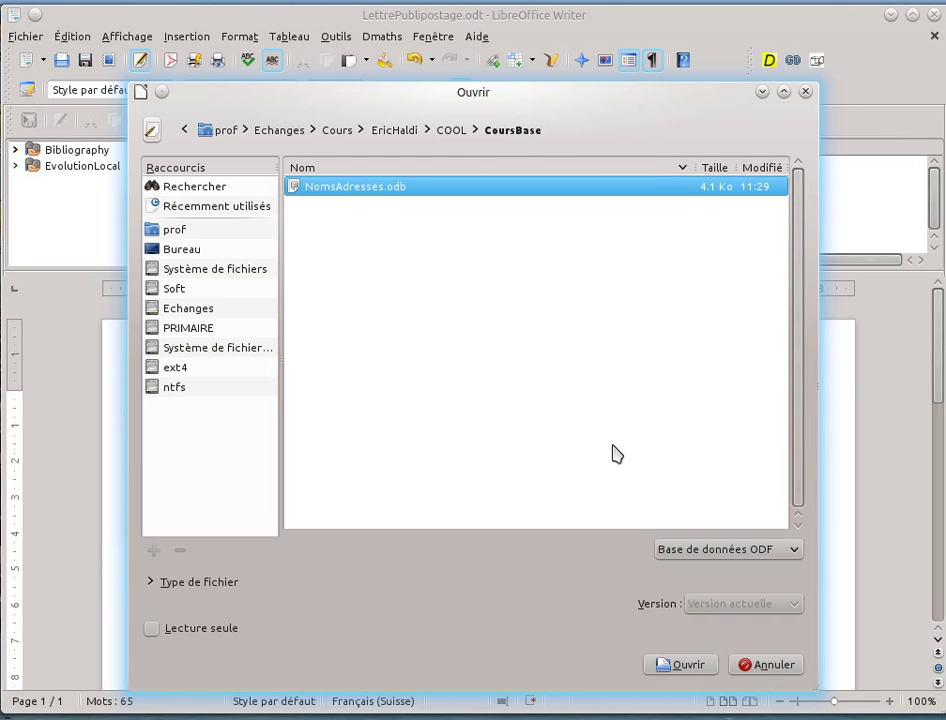
pyautogui.click(695, 668)
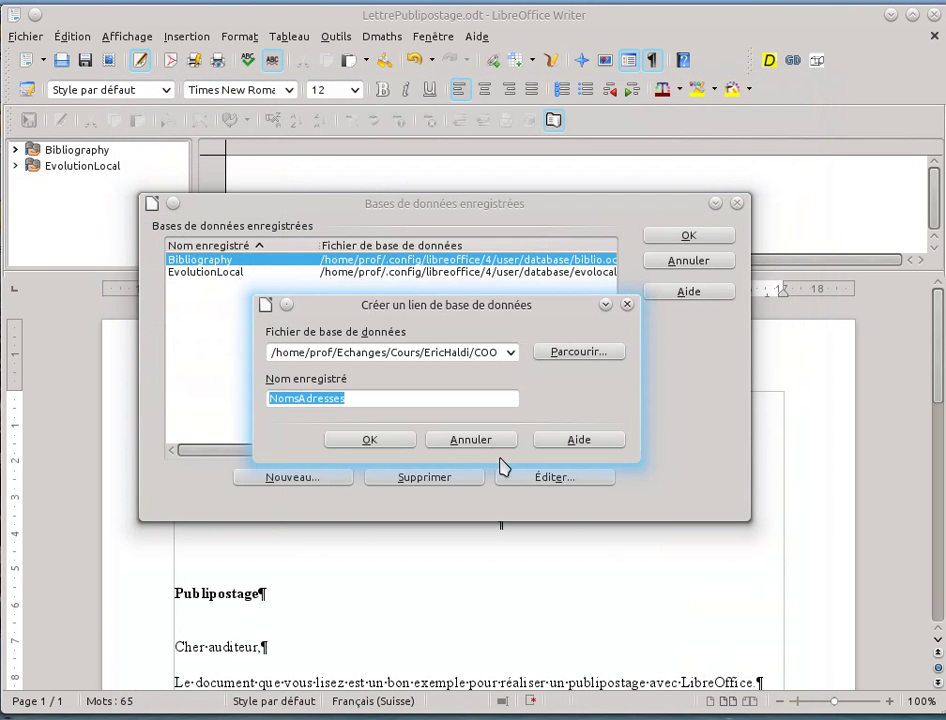
pyautogui.click(370, 441)
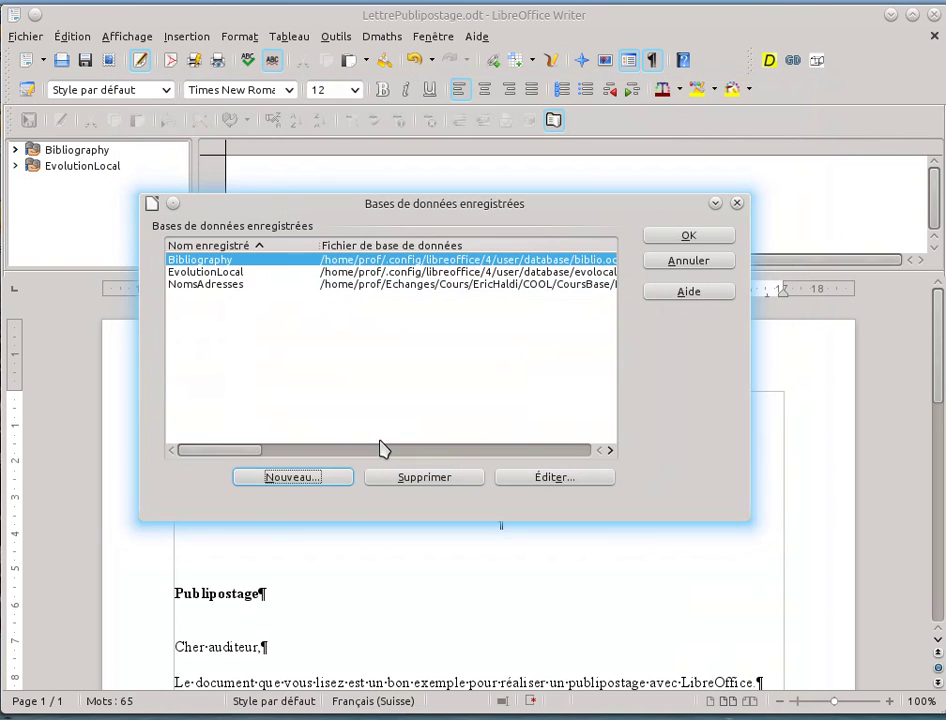
pyautogui.click(676, 239)
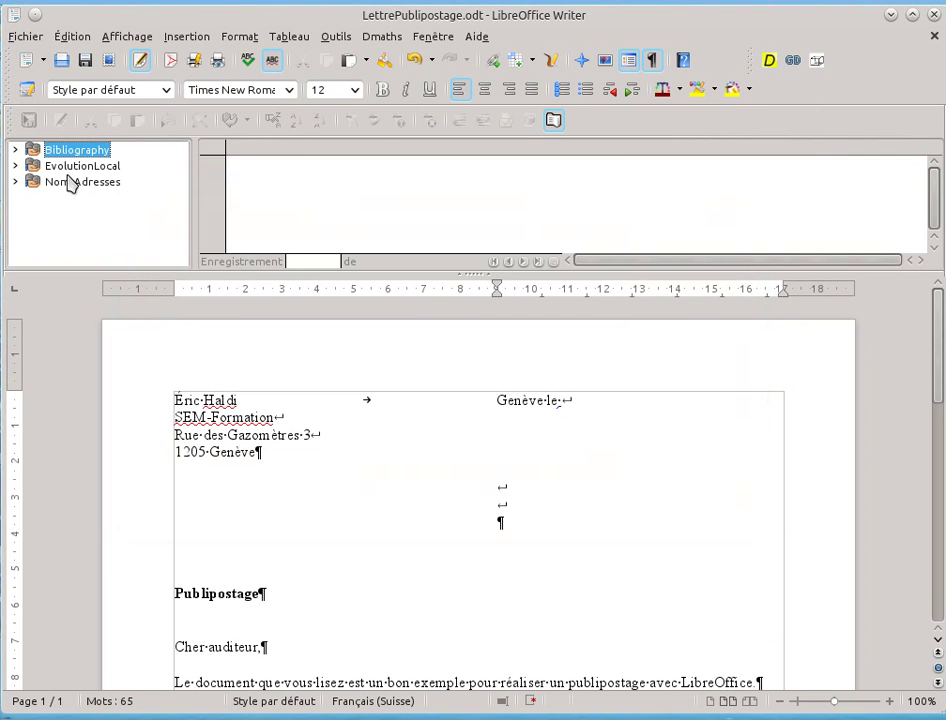
# Display the Adresses table of the NomsAdresses database and autofilter it by the Prénom value of the record with ID 3
pyautogui.click(16, 183)
pyautogui.click(35, 214)
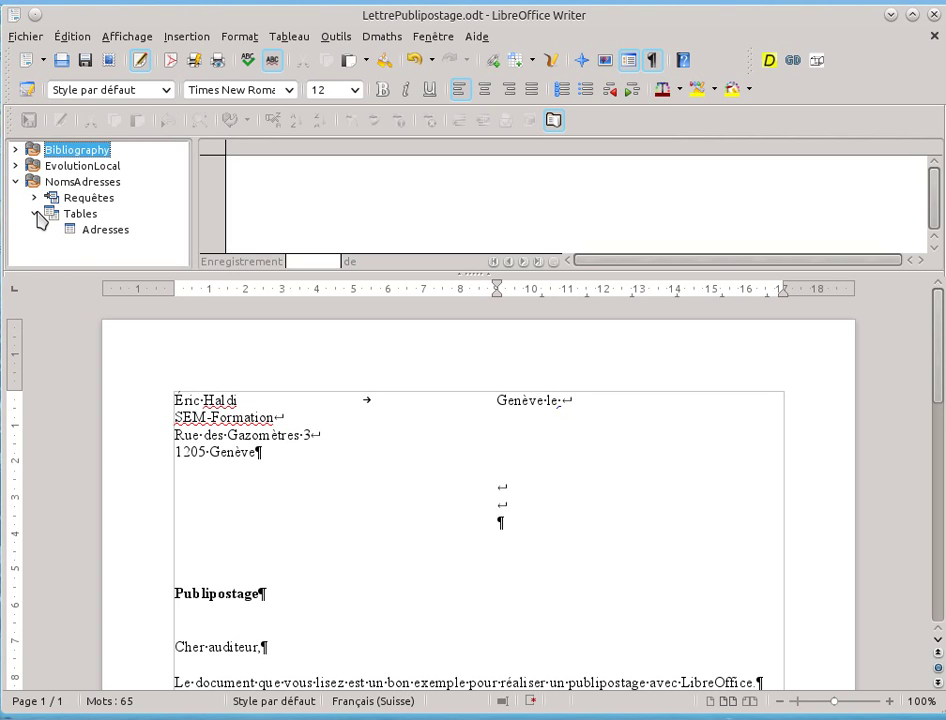
pyautogui.click(103, 232)
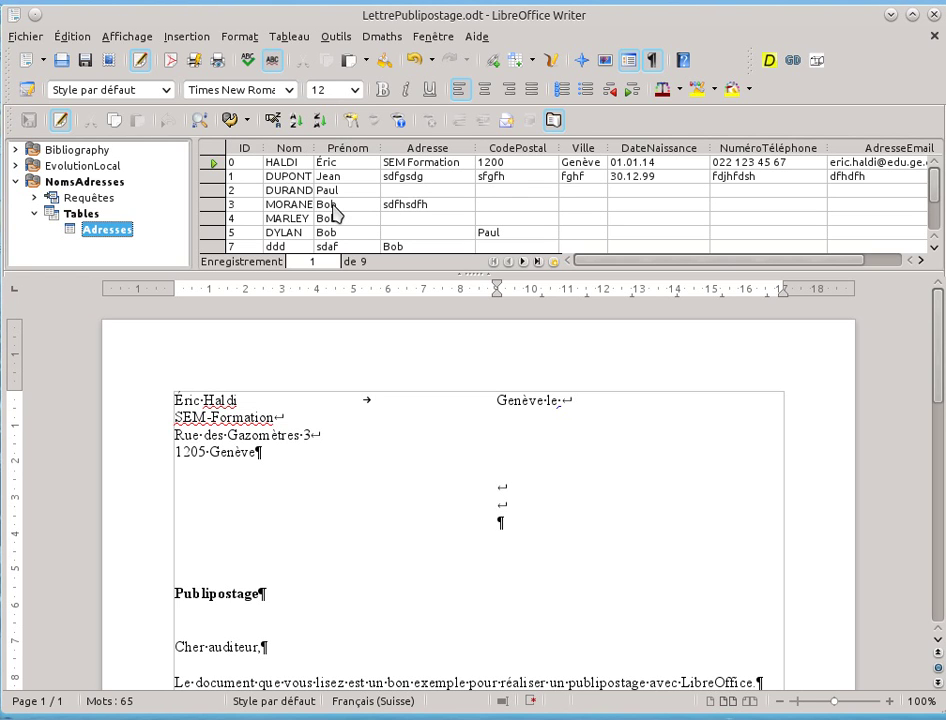
pyautogui.click(327, 204)
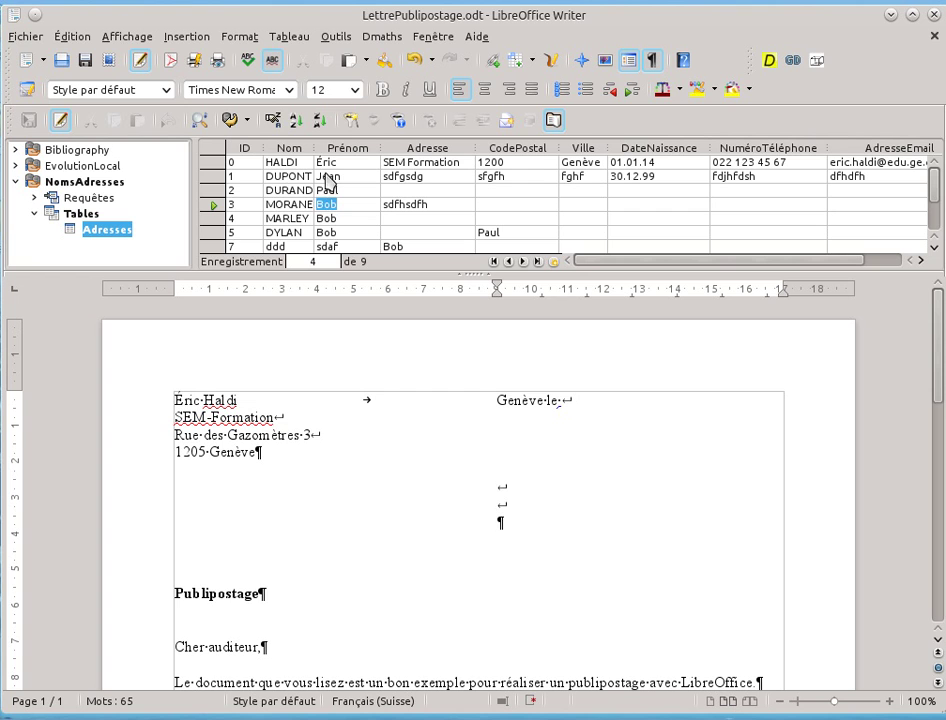
pyautogui.click(352, 122)
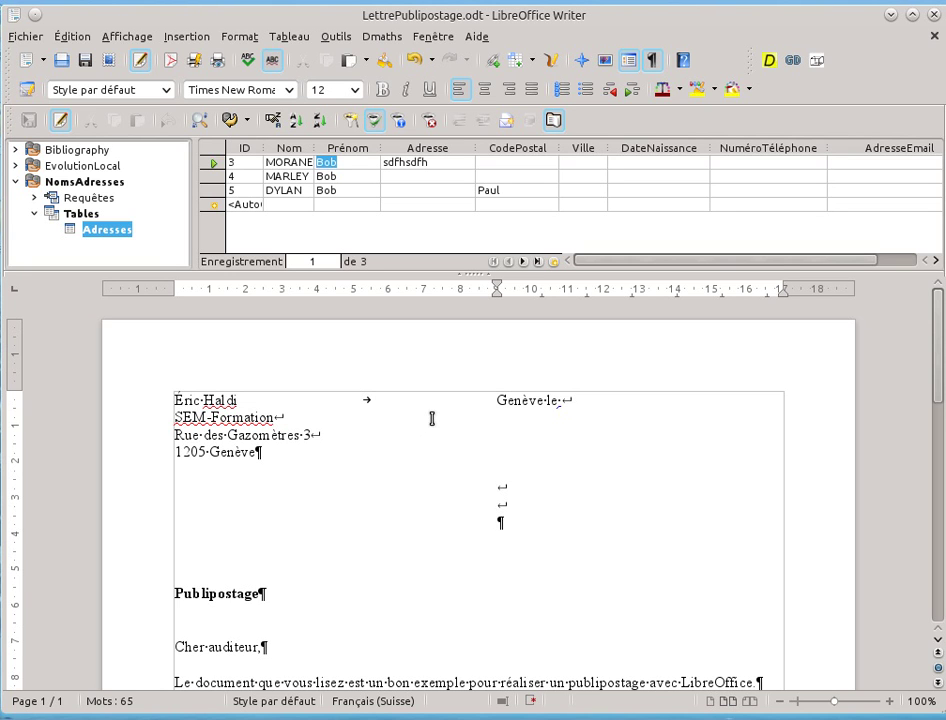
# Try inserting the standard date field after "Genève le" in the letter and undo the insertion
pyautogui.click(561, 400)
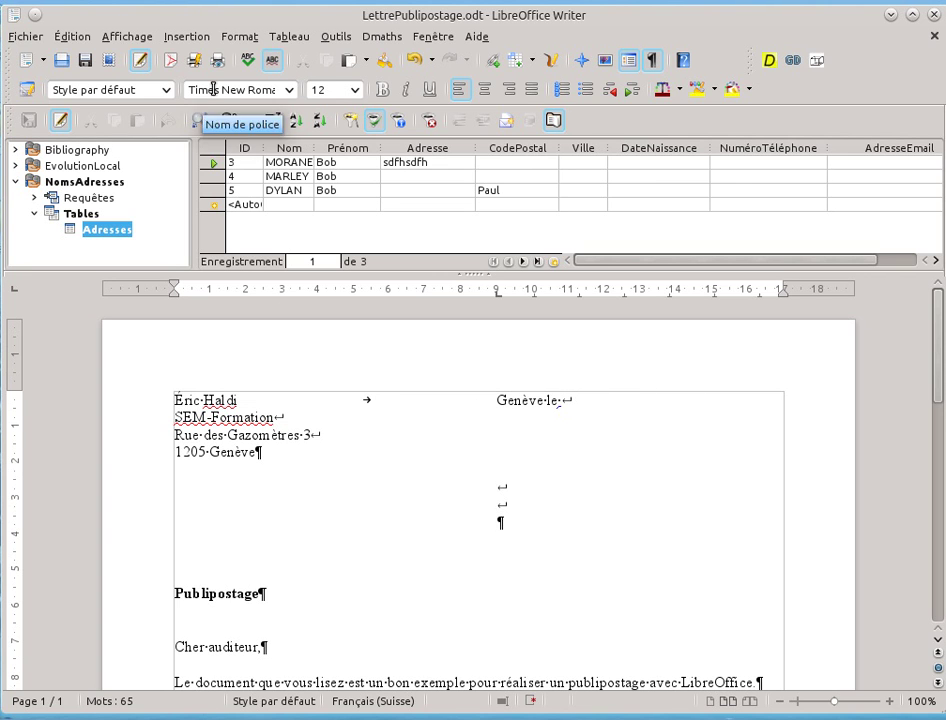
pyautogui.click(181, 40)
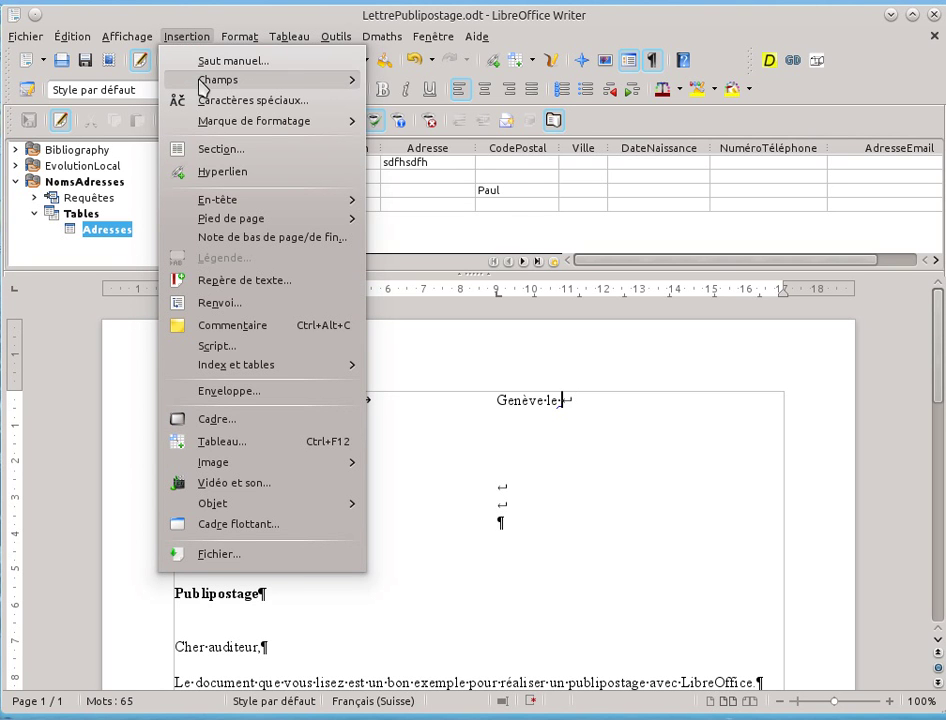
pyautogui.moveTo(202, 84)
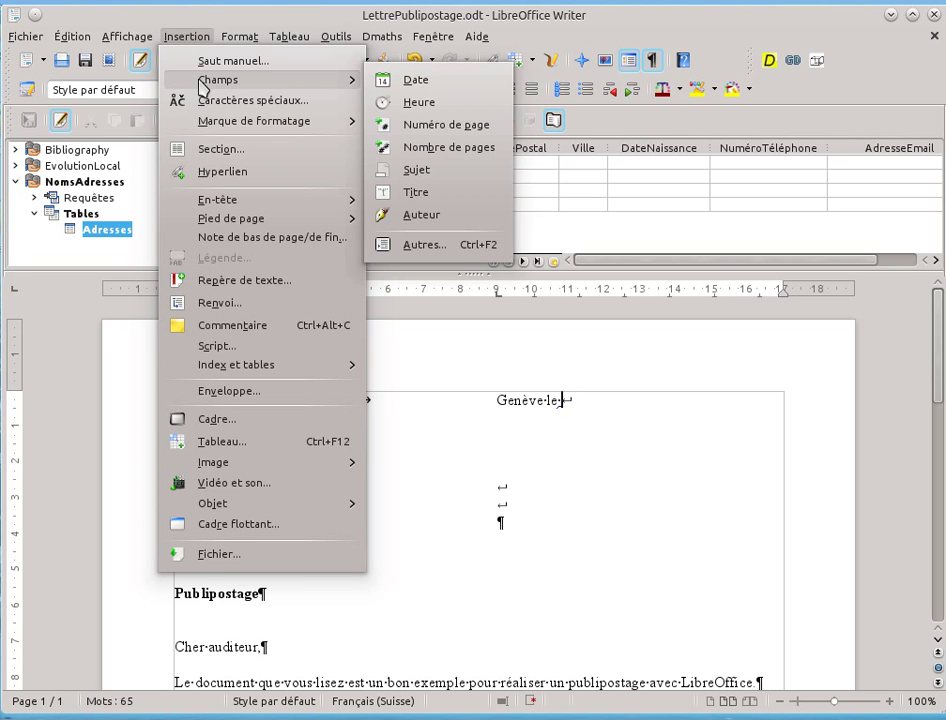
pyautogui.click(414, 80)
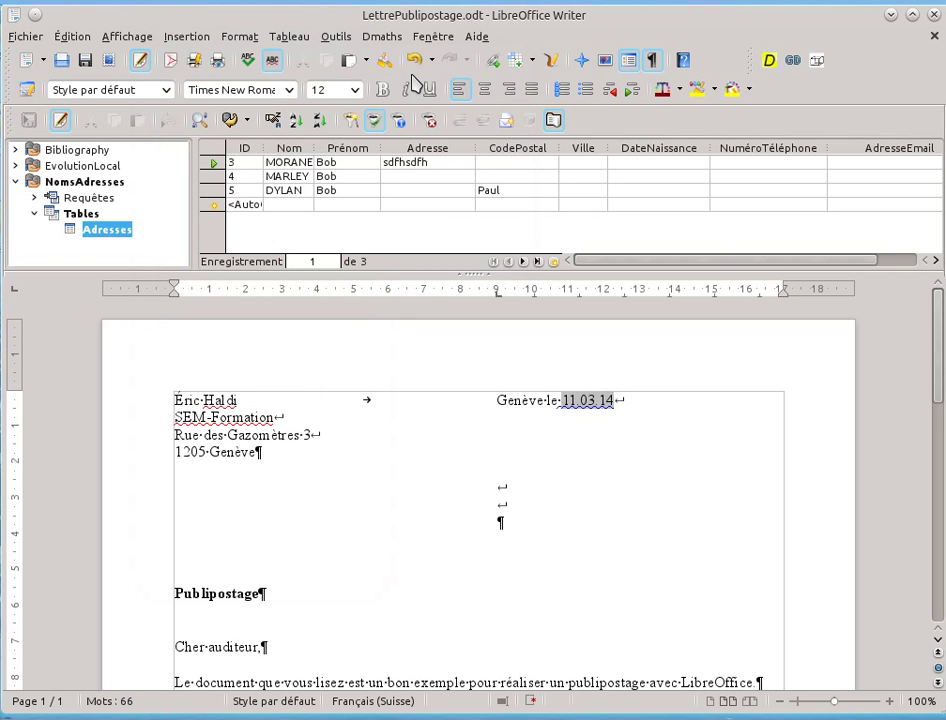
pyautogui.hotkey('ctrl', 'z')
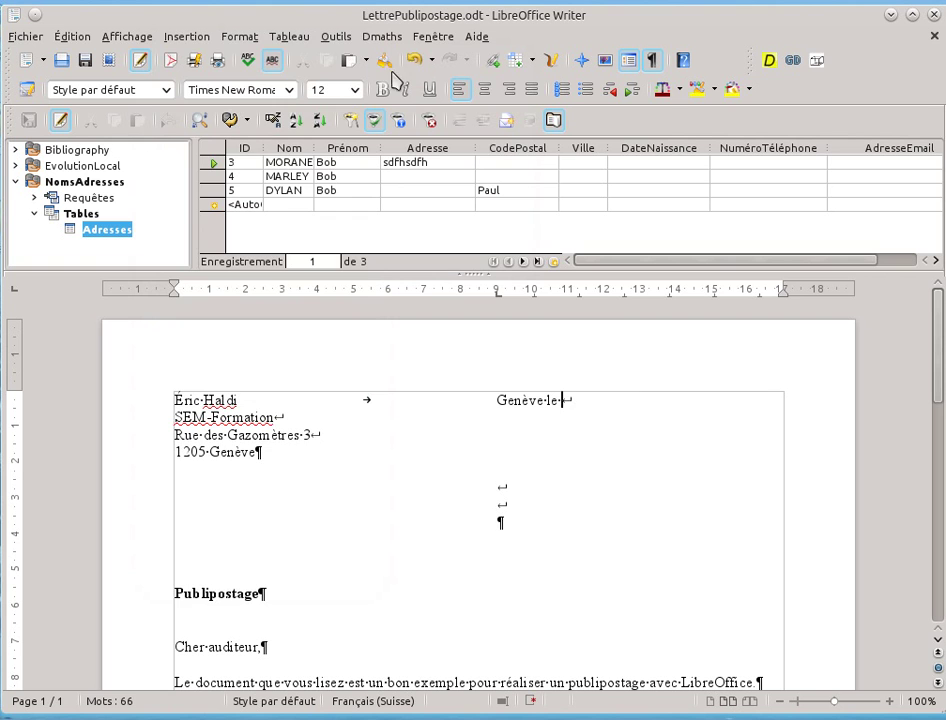
# Insert a non-fixed Date field after "Genève le" using the format "vendredi, 31. décembre 1999"
pyautogui.click(190, 38)
pyautogui.moveTo(210, 80)
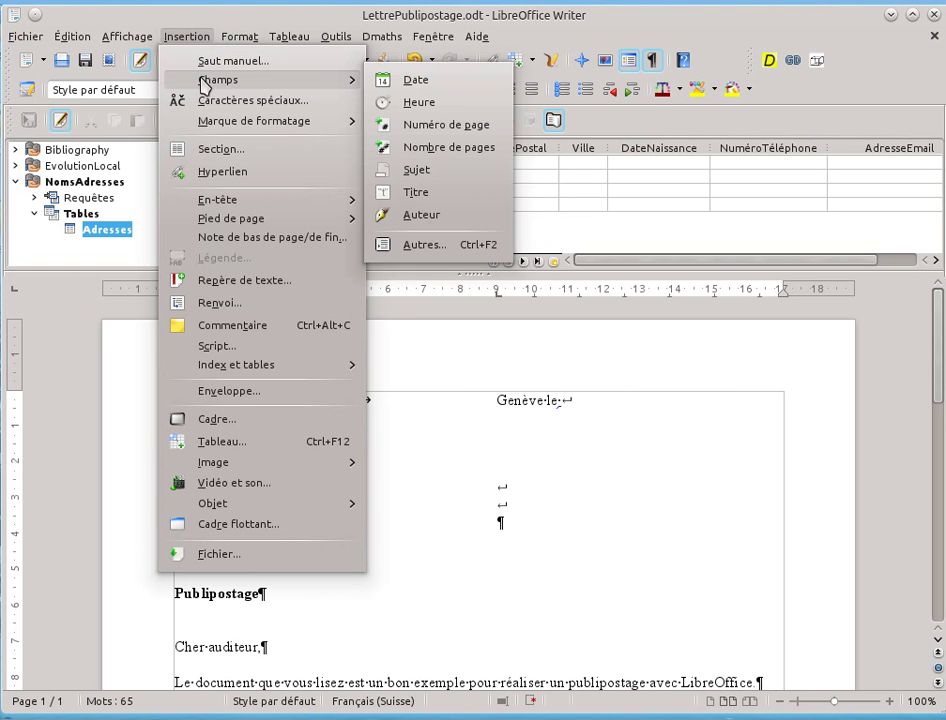
pyautogui.click(424, 246)
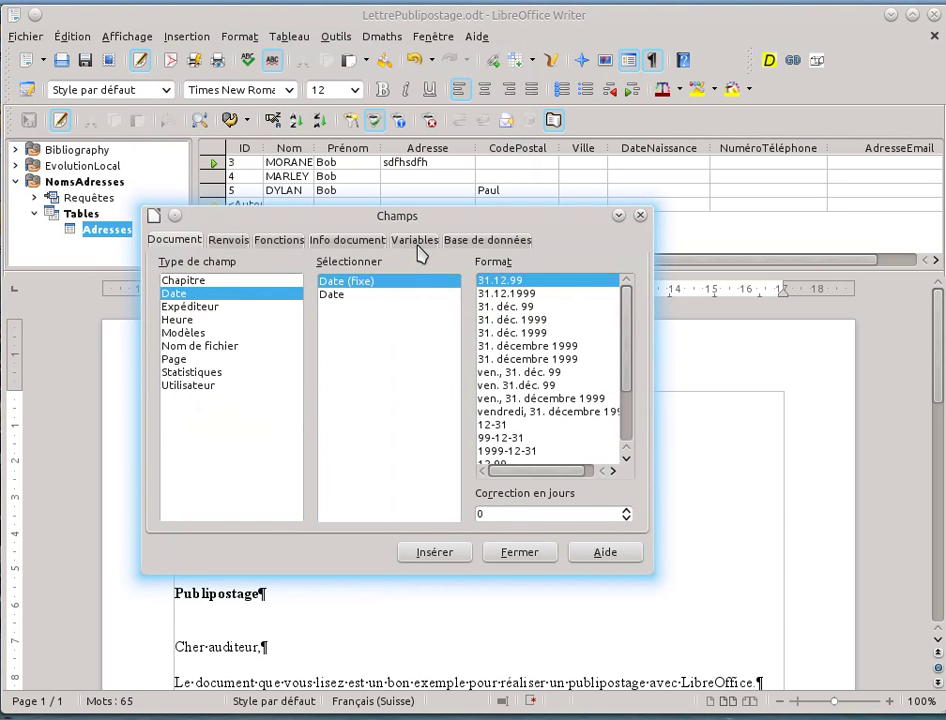
pyautogui.click(335, 295)
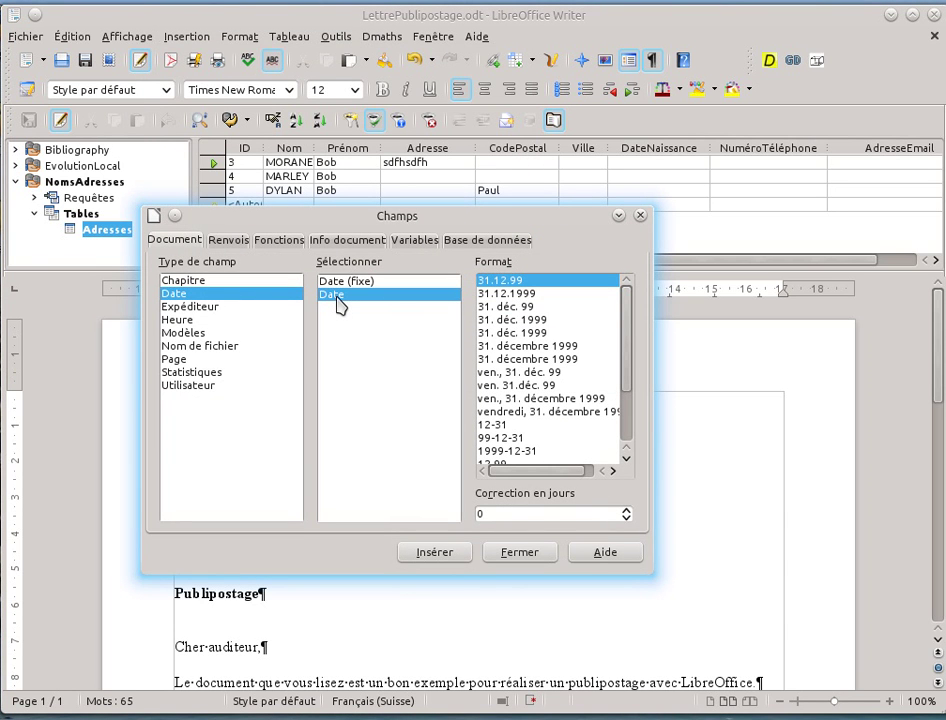
pyautogui.click(545, 412)
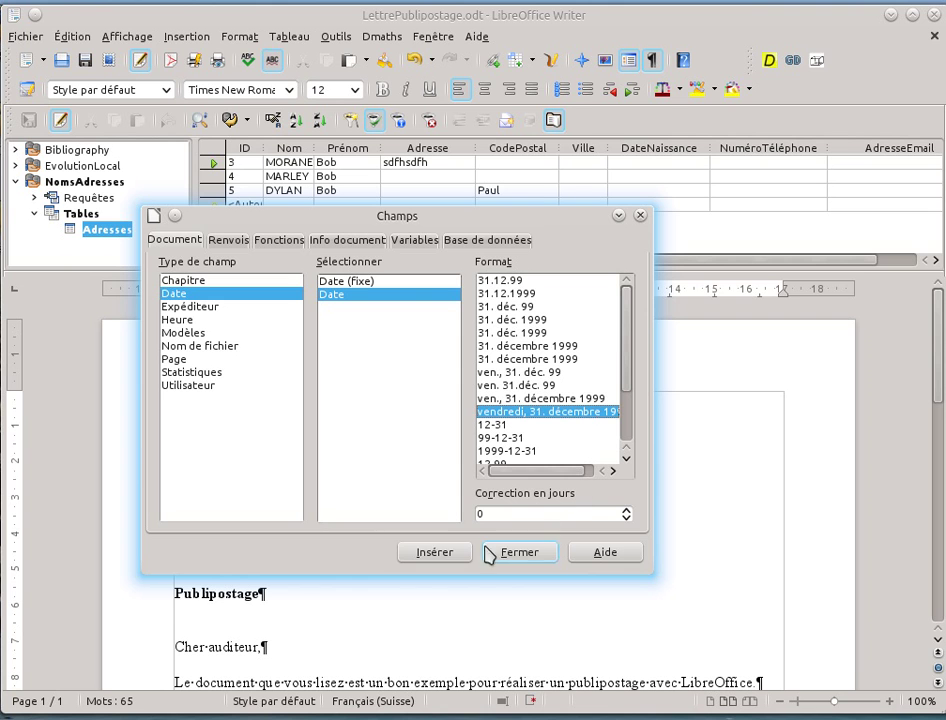
pyautogui.click(445, 552)
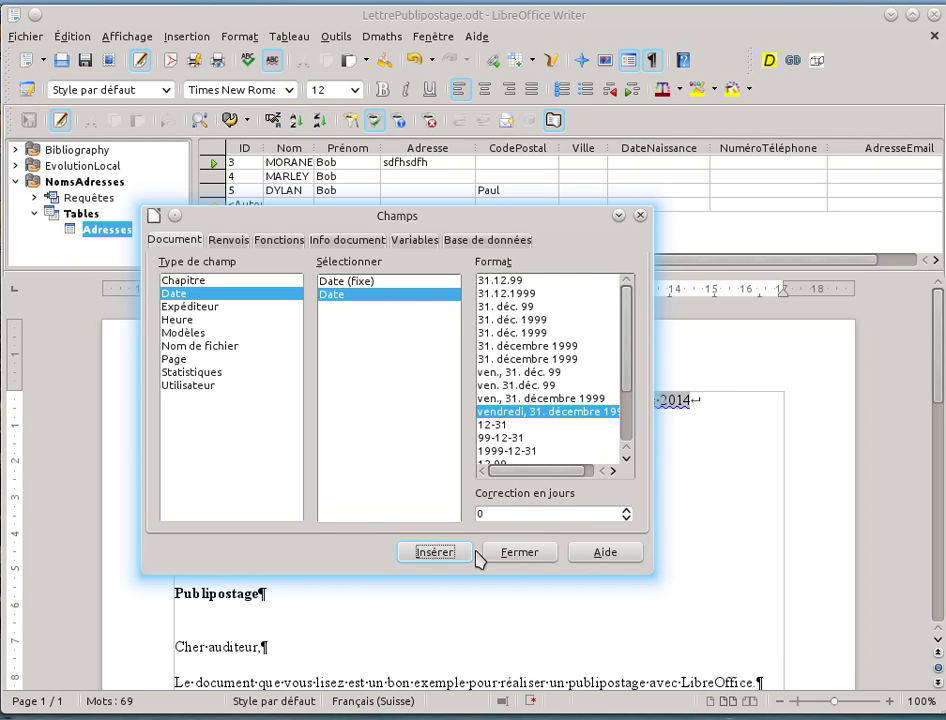
pyautogui.click(503, 553)
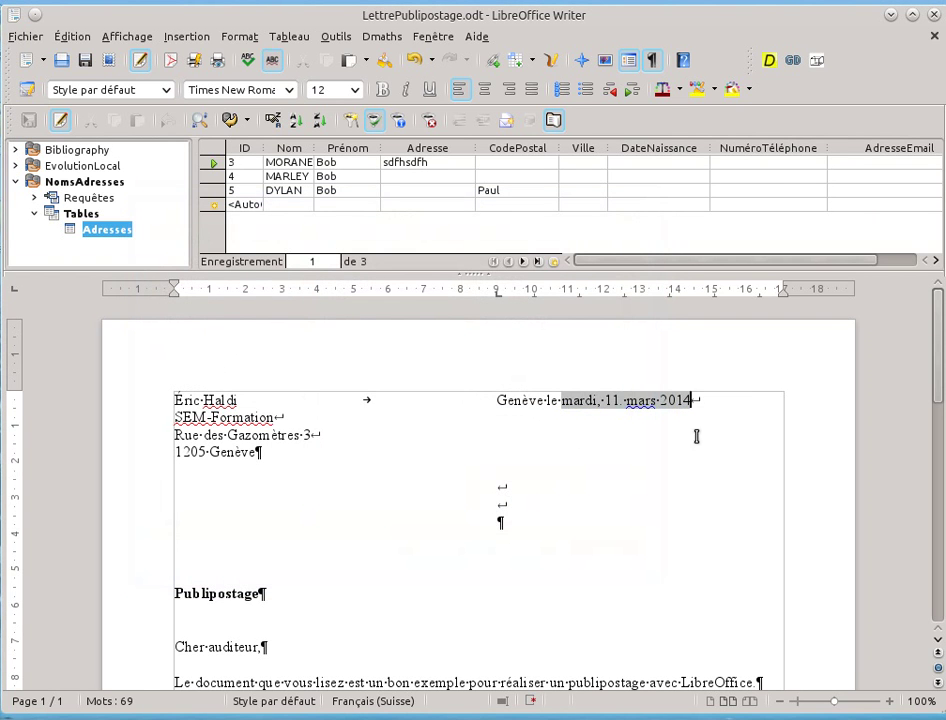
# Place the text cursor on the first empty line of the recipient address block and remove the filter from the Adresses table
pyautogui.click(500, 486)
pyautogui.click(340, 149)
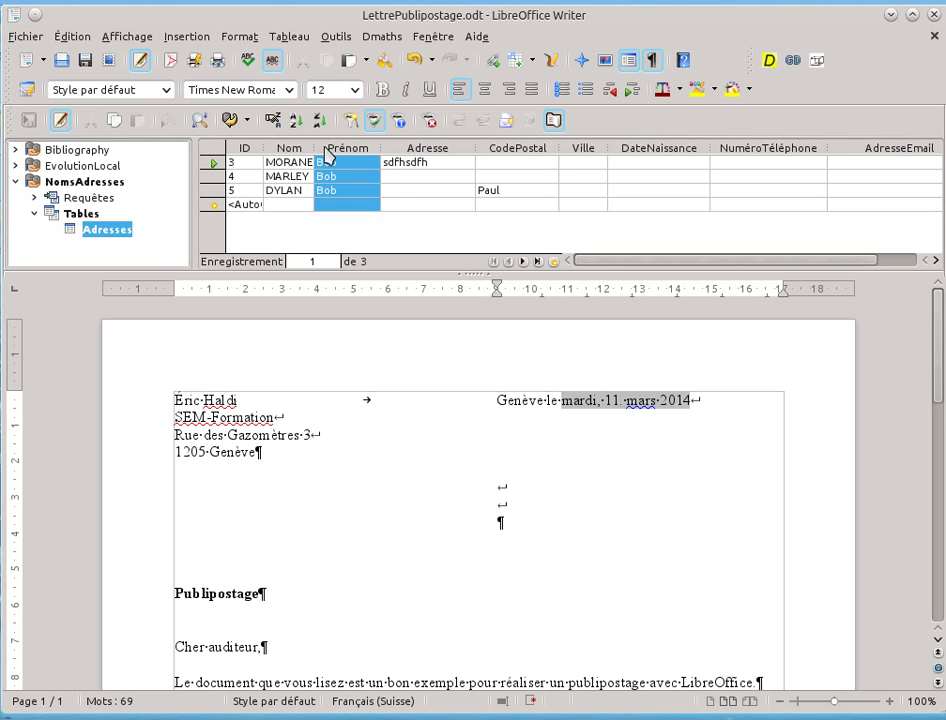
pyautogui.click(289, 149)
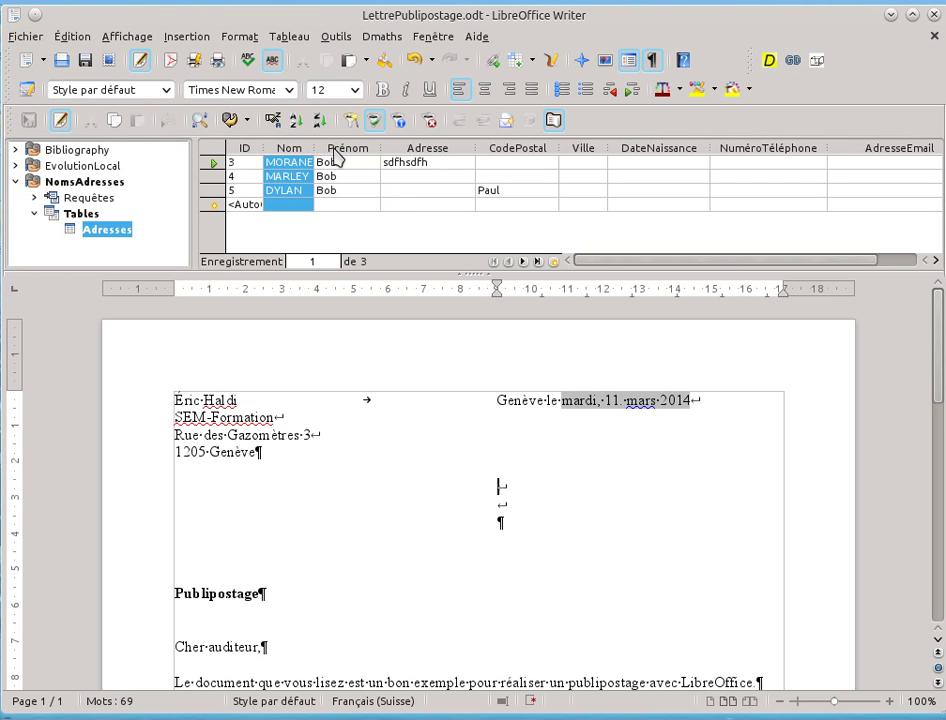
pyautogui.click(526, 150)
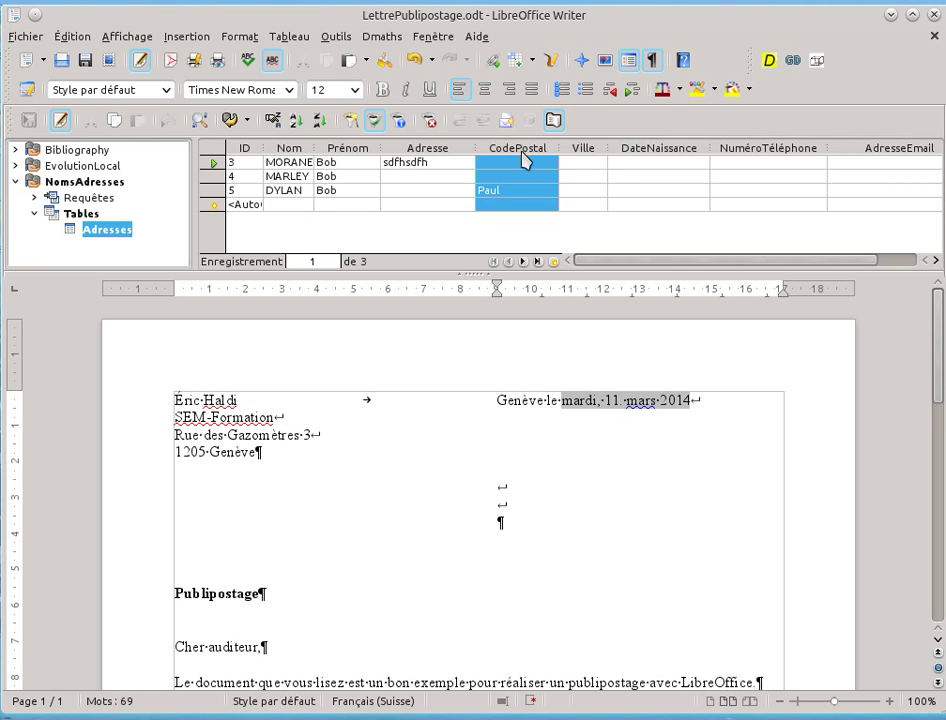
pyautogui.click(588, 149)
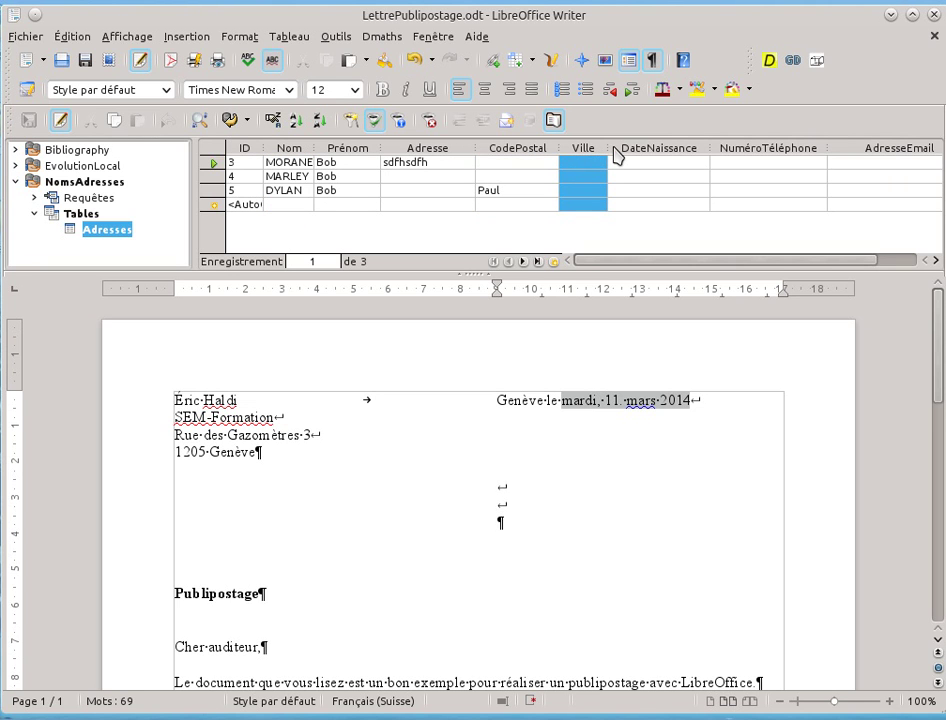
pyautogui.click(431, 122)
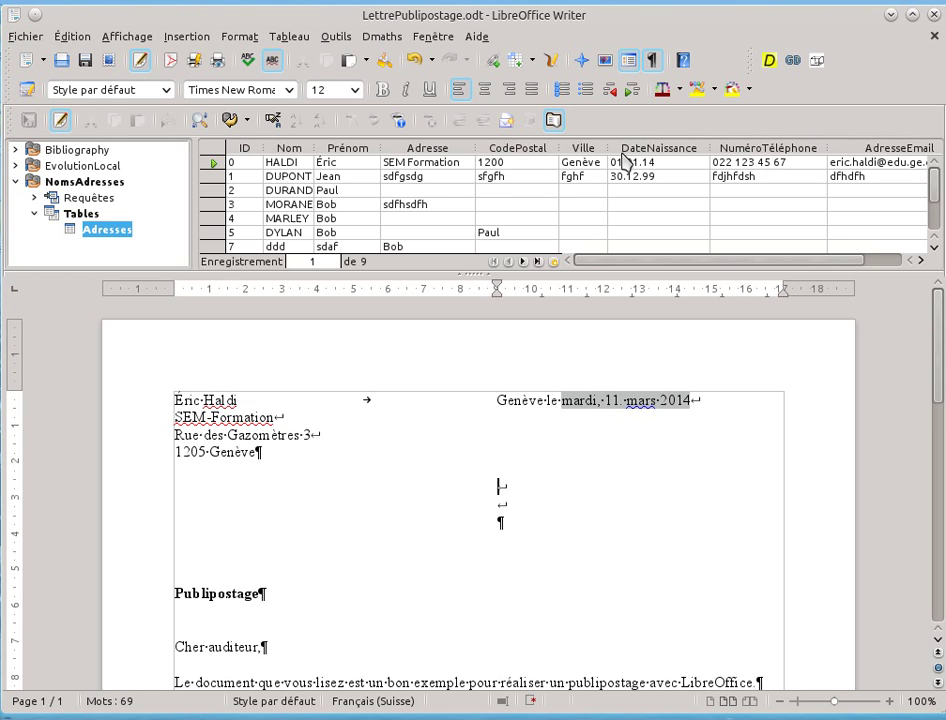
# Insert the Prénom and Nom database fields on the recipient block's first line and the Adresse field on its second line
pyautogui.scroll(-1, 572, 200)
pyautogui.scroll(-1, 567, 200)
pyautogui.scroll(2, 567, 200)
pyautogui.click(347, 148)
pyautogui.moveTo(347, 155); pyautogui.dragTo(497, 487)
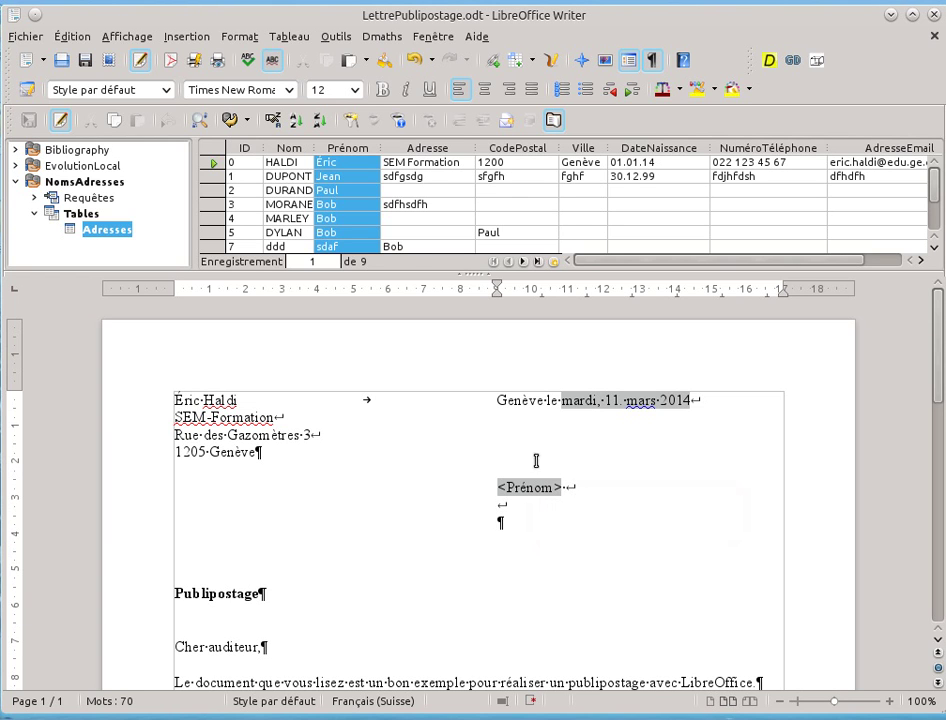
pyautogui.click(287, 153)
pyautogui.moveTo(287, 153); pyautogui.dragTo(578, 486)
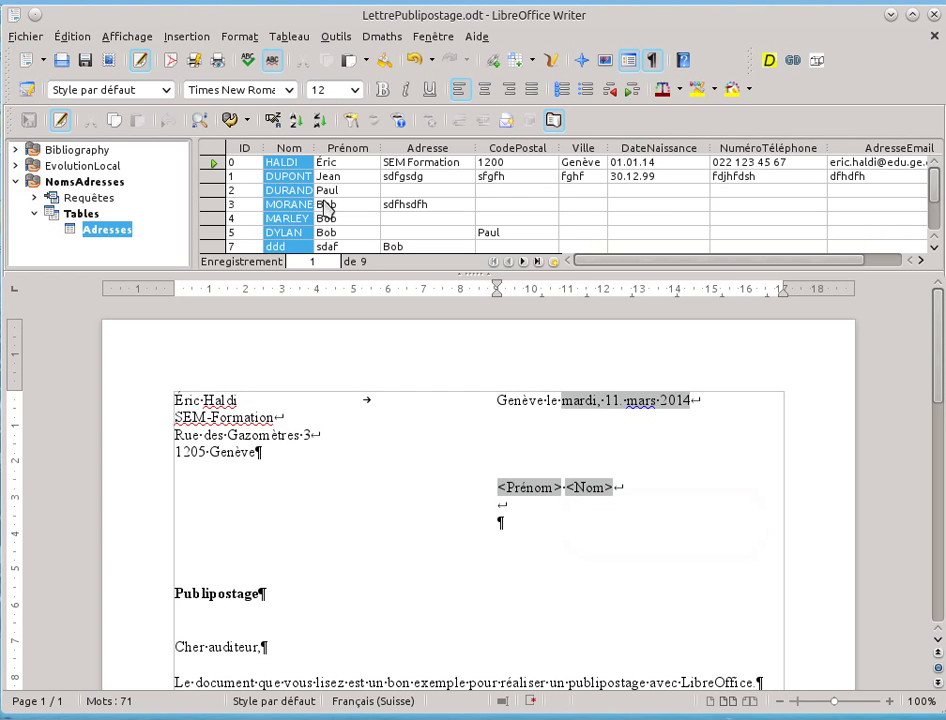
pyautogui.click(420, 148)
pyautogui.moveTo(420, 148); pyautogui.dragTo(497, 505)
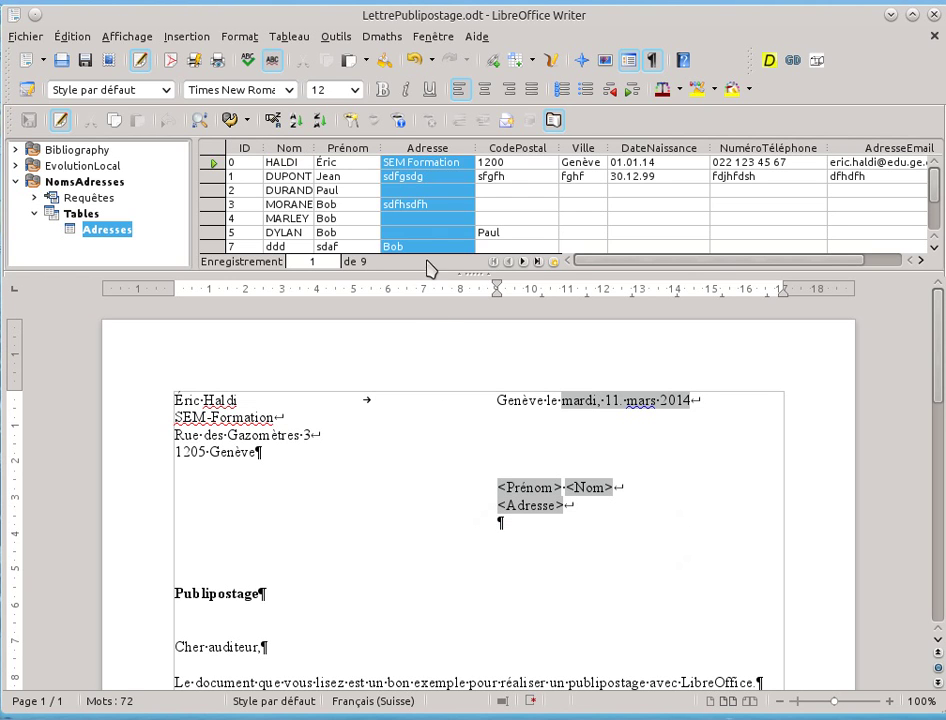
pyautogui.click(515, 148)
pyautogui.moveTo(515, 148); pyautogui.dragTo(514, 532)
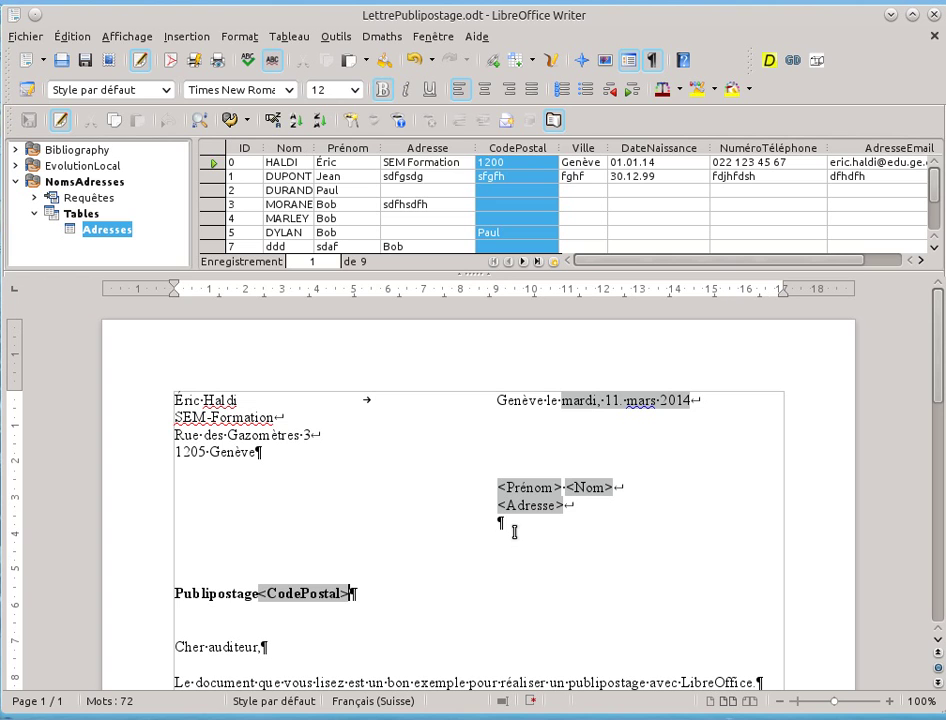
pyautogui.click(413, 59)
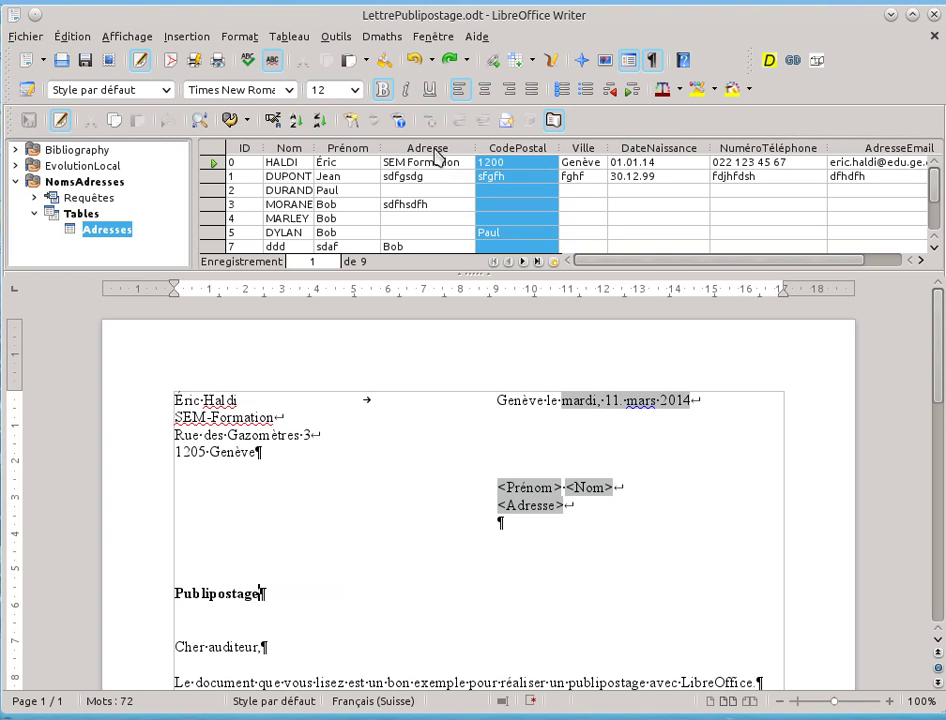
# Insert the CodePostal and Ville database fields on the third line of the recipient block, separated by a space
pyautogui.moveTo(508, 148); pyautogui.dragTo(498, 522)
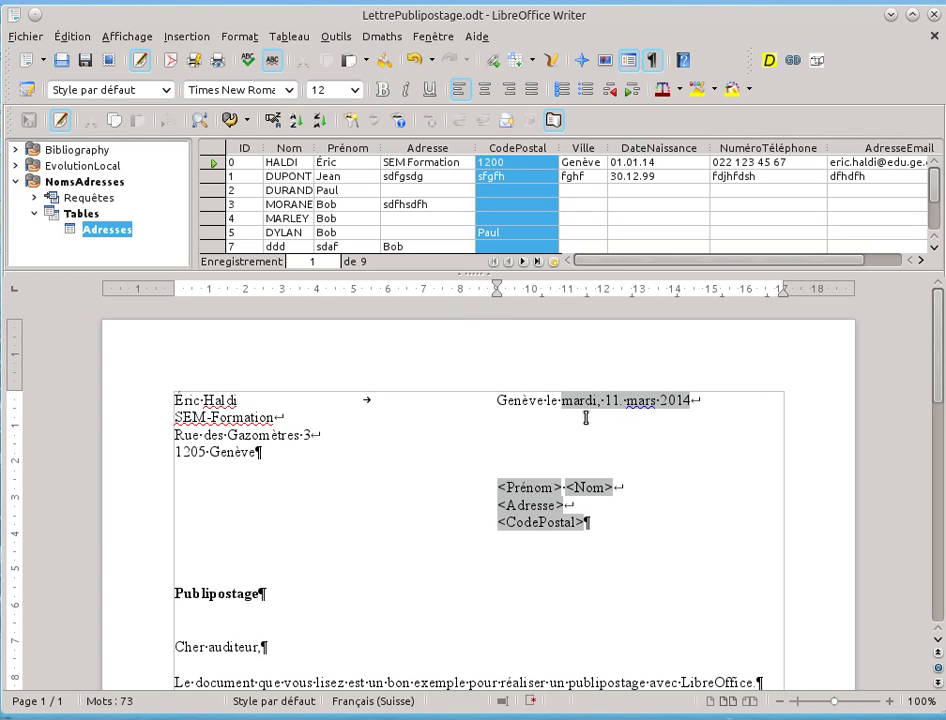
pyautogui.click(583, 148)
pyautogui.moveTo(583, 148); pyautogui.dragTo(602, 527)
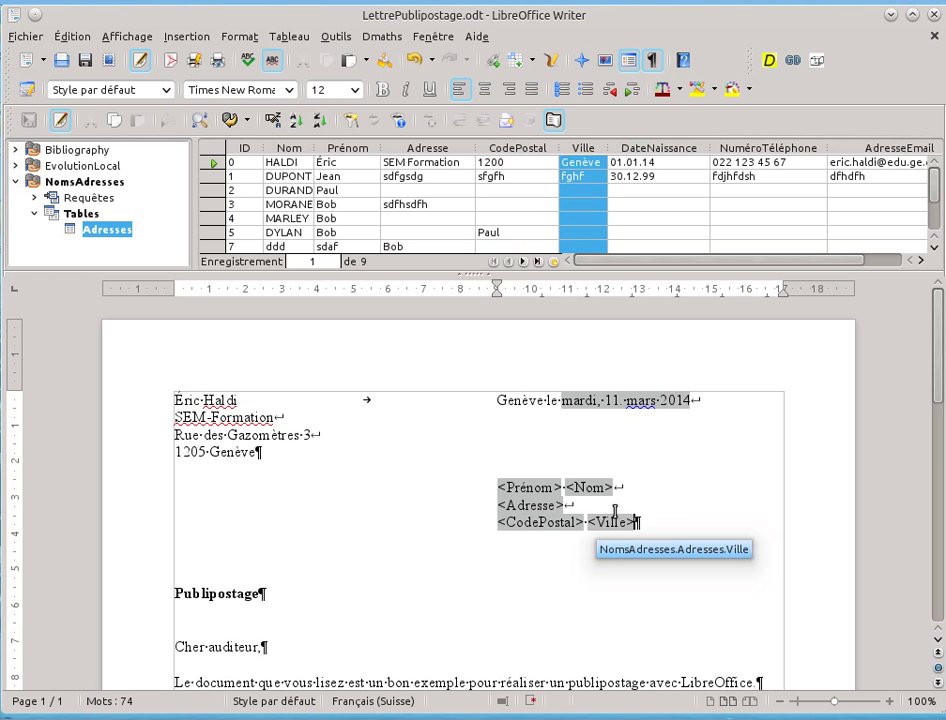
# Insert the Prénom database field between "Cher" and the comma in the letter's closing sentence
pyautogui.scroll(-4, 376, 520)
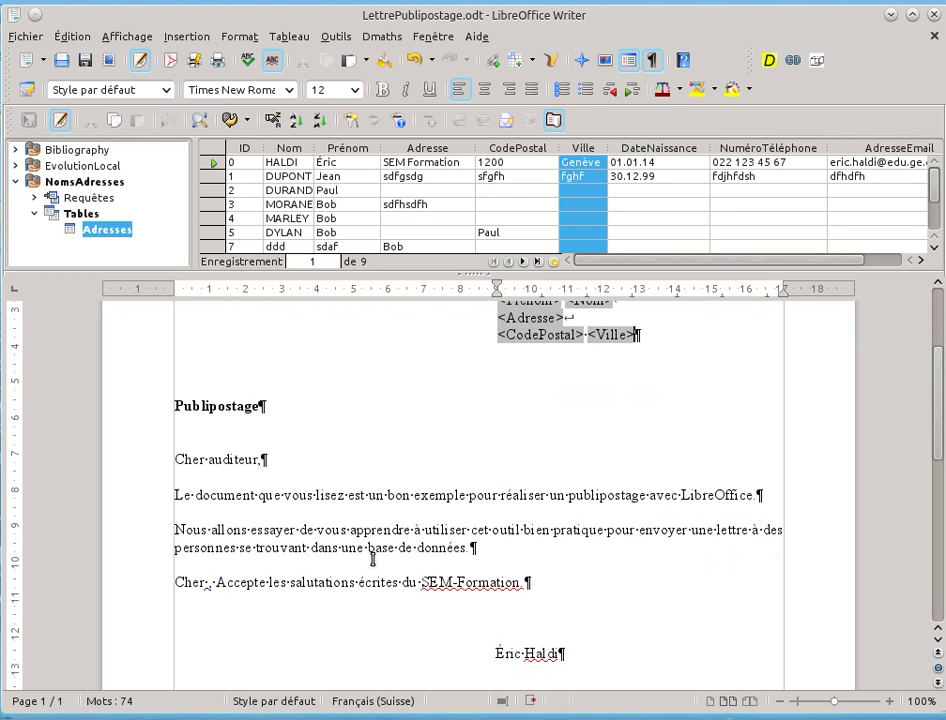
pyautogui.click(211, 585)
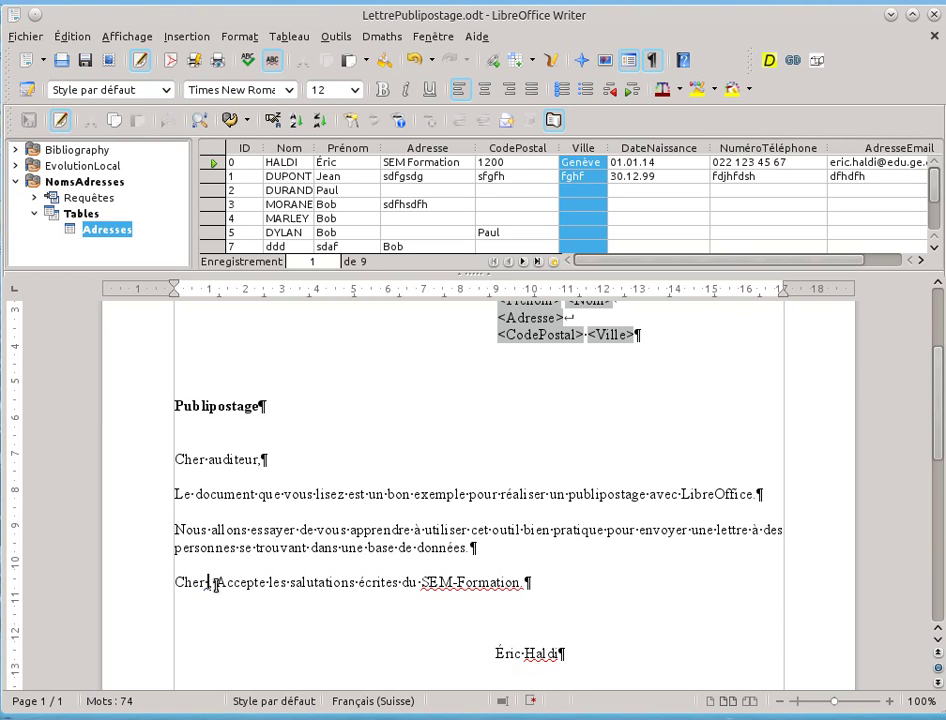
pyautogui.moveTo(335, 148); pyautogui.dragTo(207, 588)
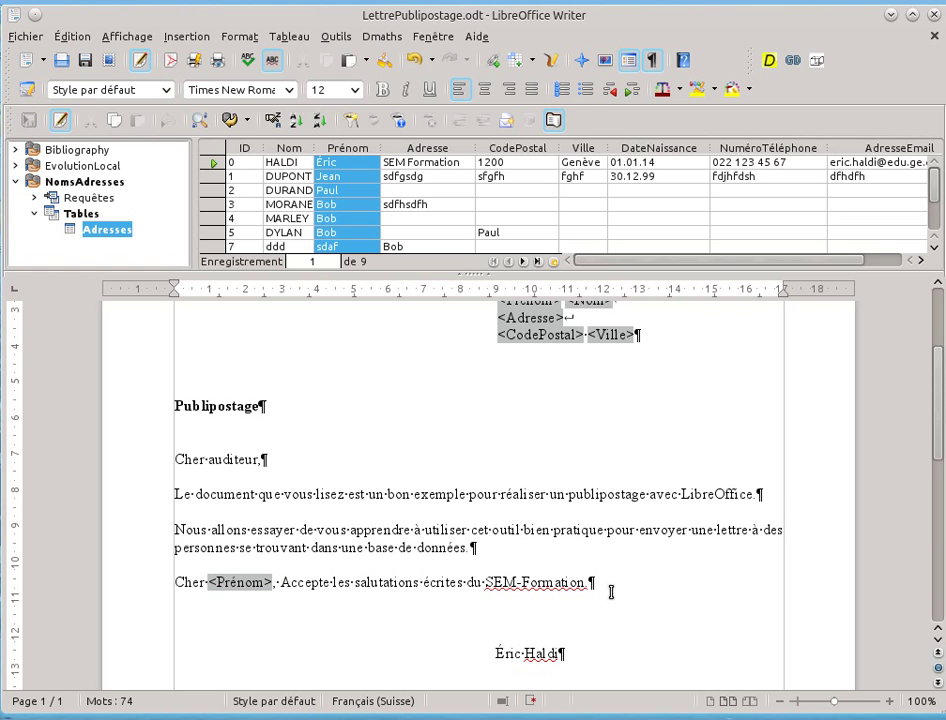
pyautogui.scroll(2, 611, 592)
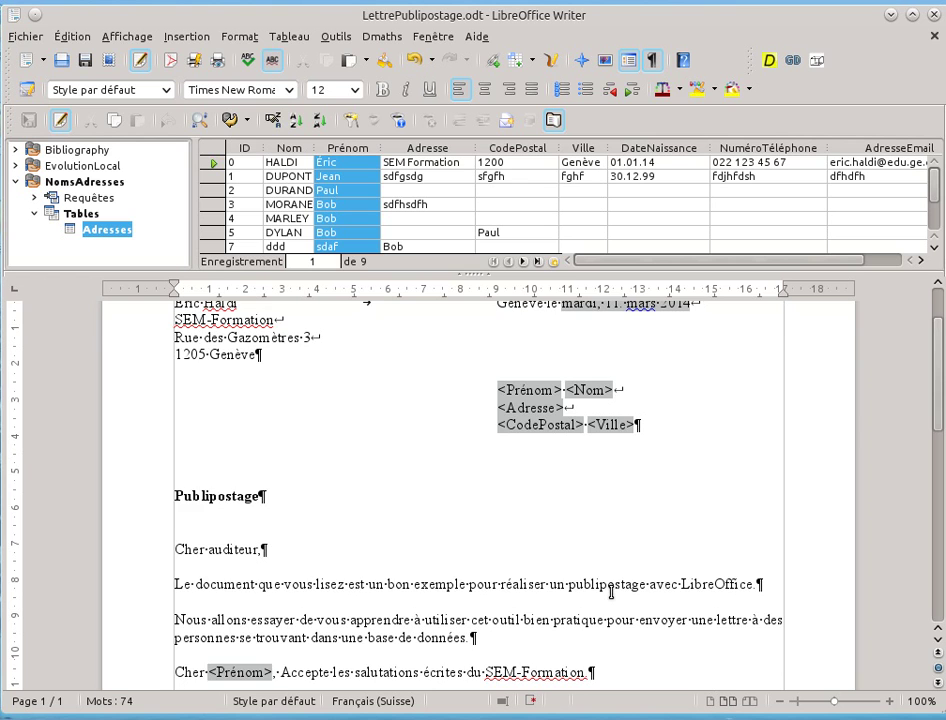
pyautogui.scroll(1, 611, 592)
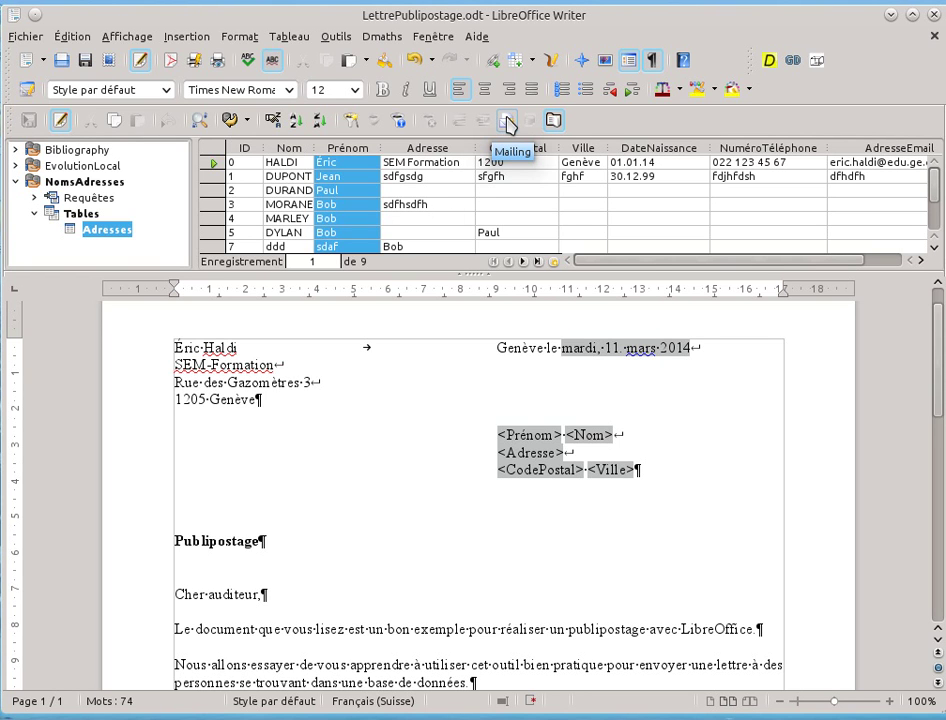
# Preview the merged letter for recipient 1 in the document editing stage of the Mail Merge wizard and close the wizard
pyautogui.click(337, 37)
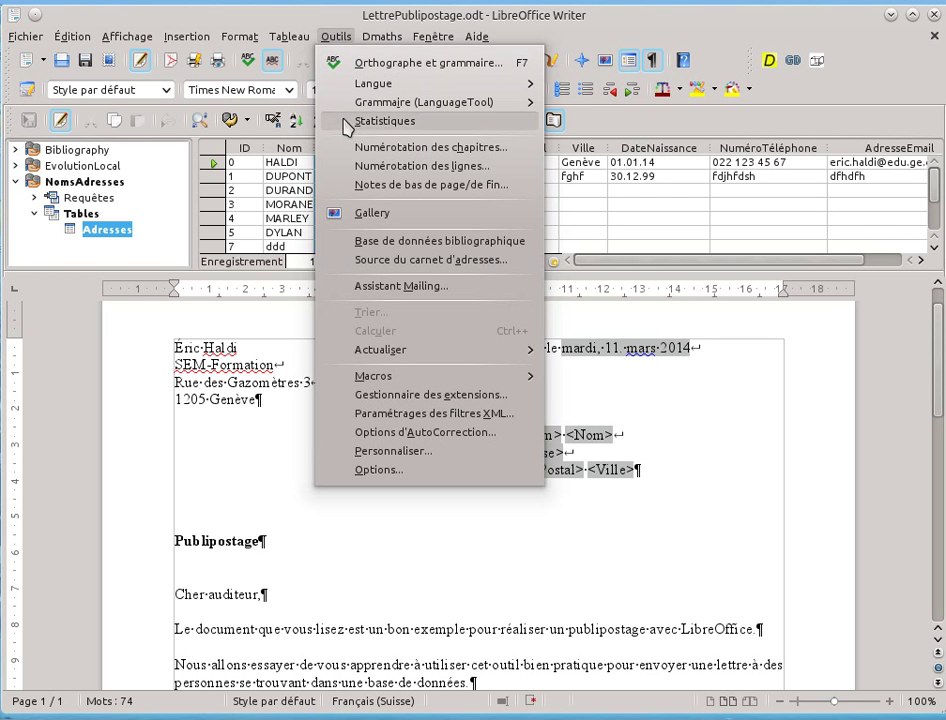
pyautogui.click(368, 288)
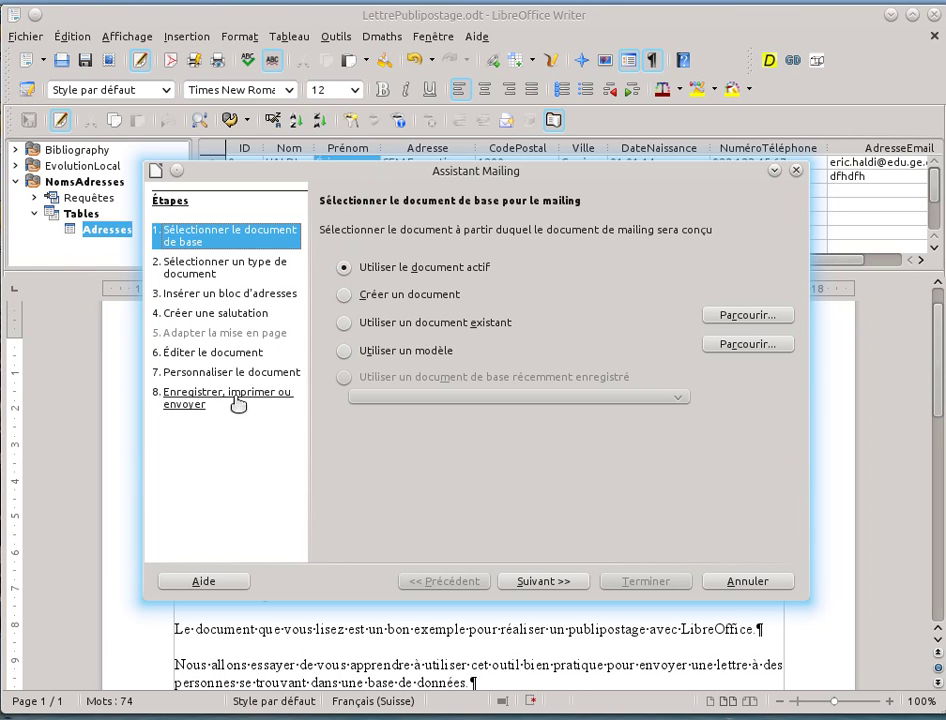
pyautogui.click(214, 355)
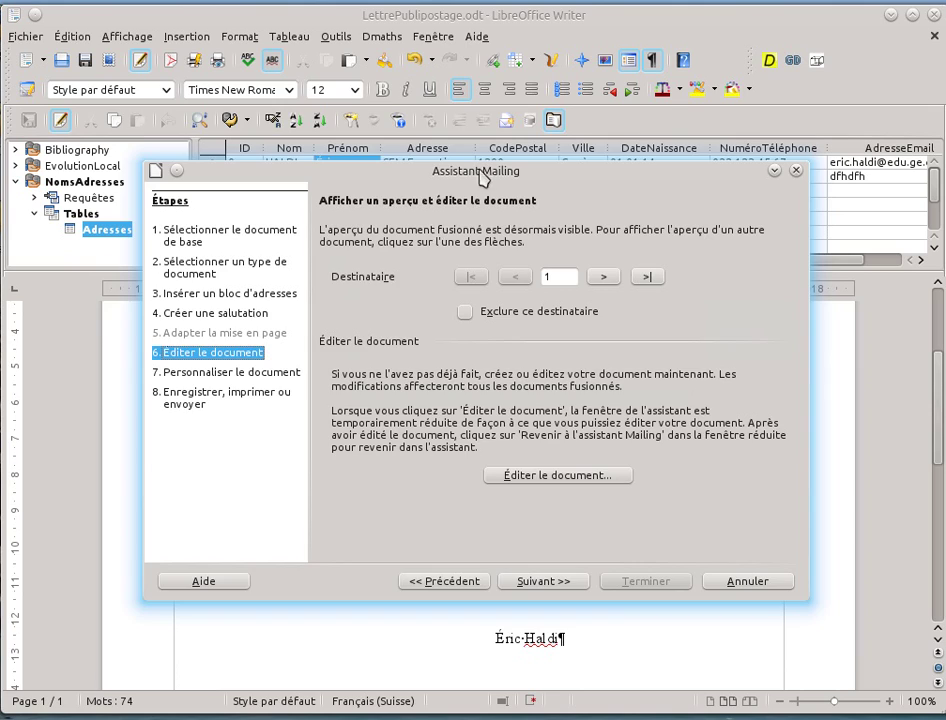
pyautogui.moveTo(483, 170); pyautogui.dragTo(431, 53)
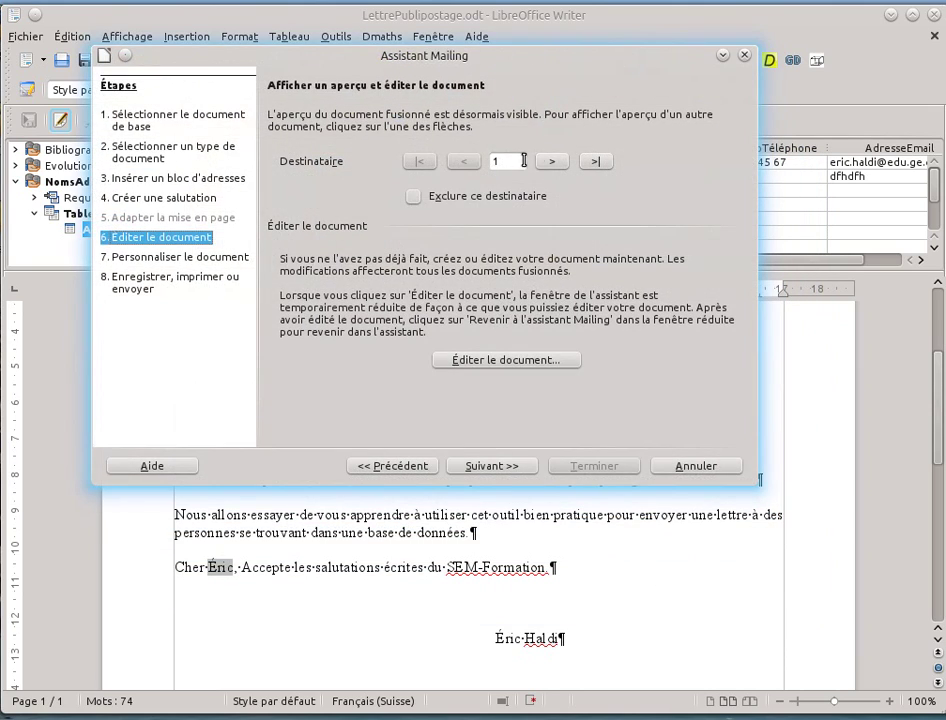
pyautogui.moveTo(531, 55); pyautogui.dragTo(551, 529)
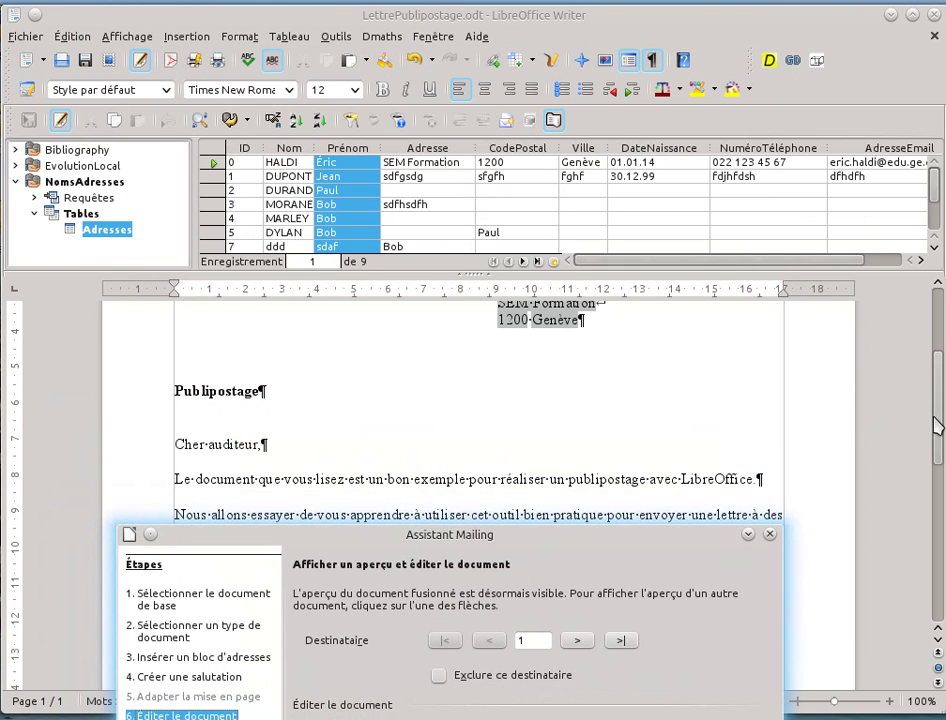
pyautogui.moveTo(724, 538); pyautogui.dragTo(772, 386)
pyautogui.click(864, 381)
pyautogui.scroll(1, 940, 393)
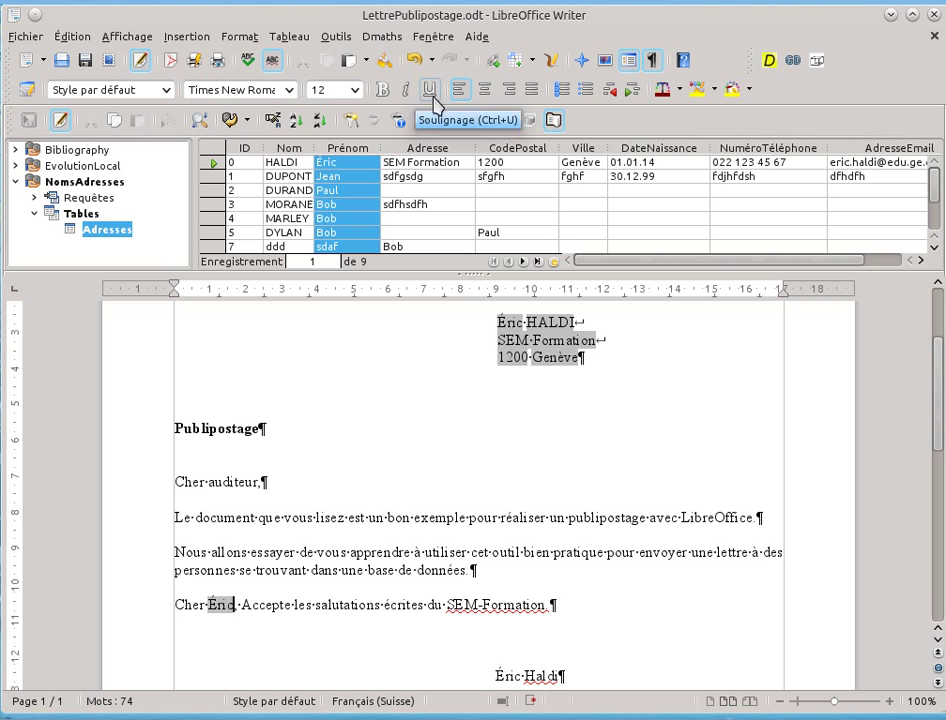
# Reopen the Mail Merge wizard at its document editing stage and exclude recipient 3, whose address is empty
pyautogui.click(553, 120)
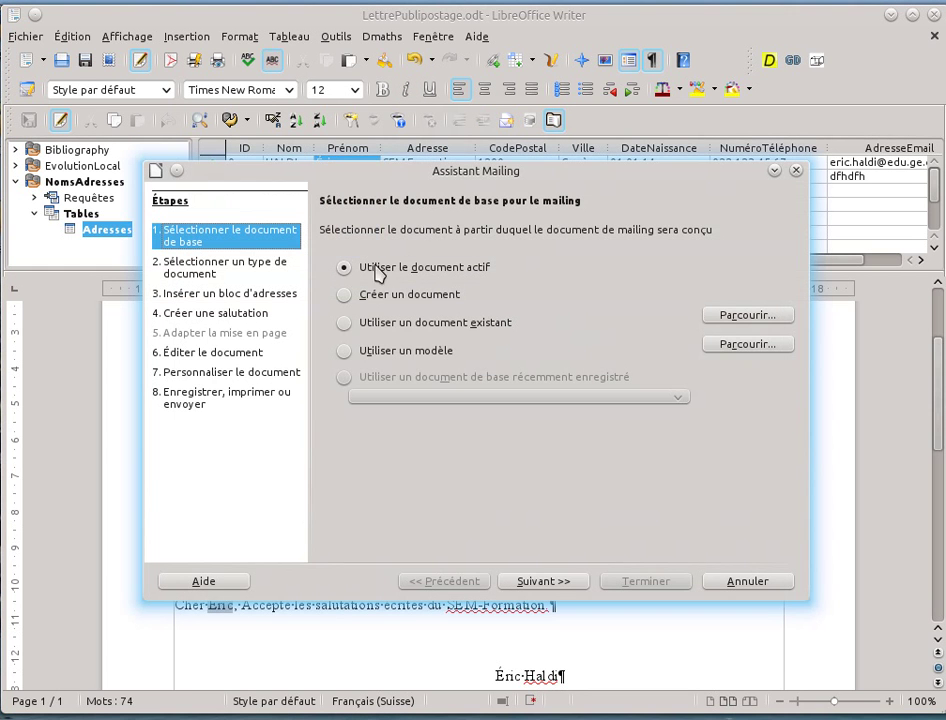
pyautogui.click(243, 356)
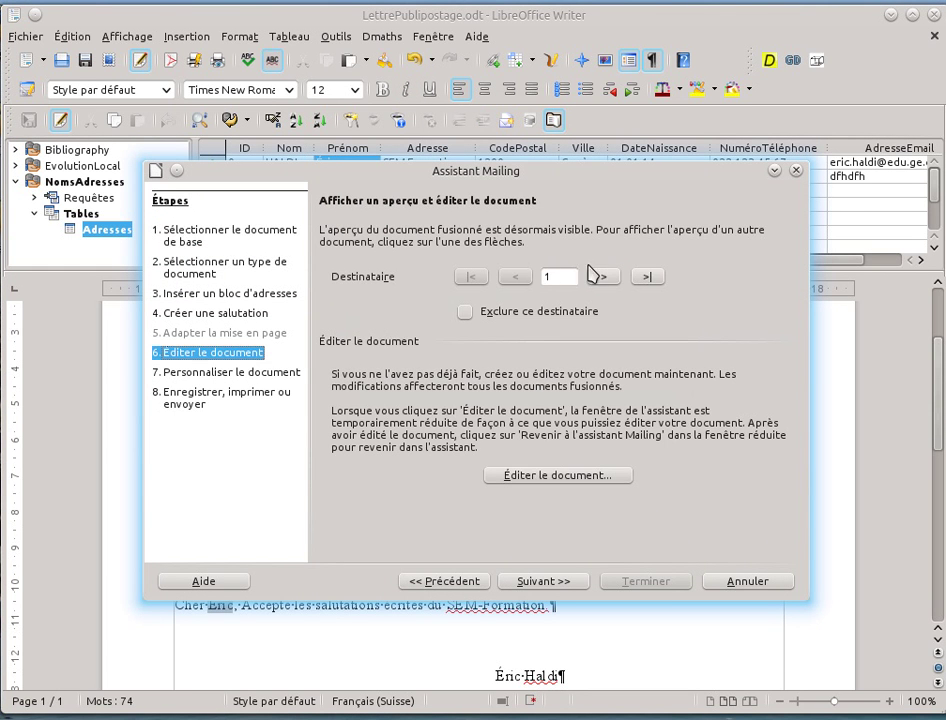
pyautogui.moveTo(606, 175); pyautogui.dragTo(588, 408)
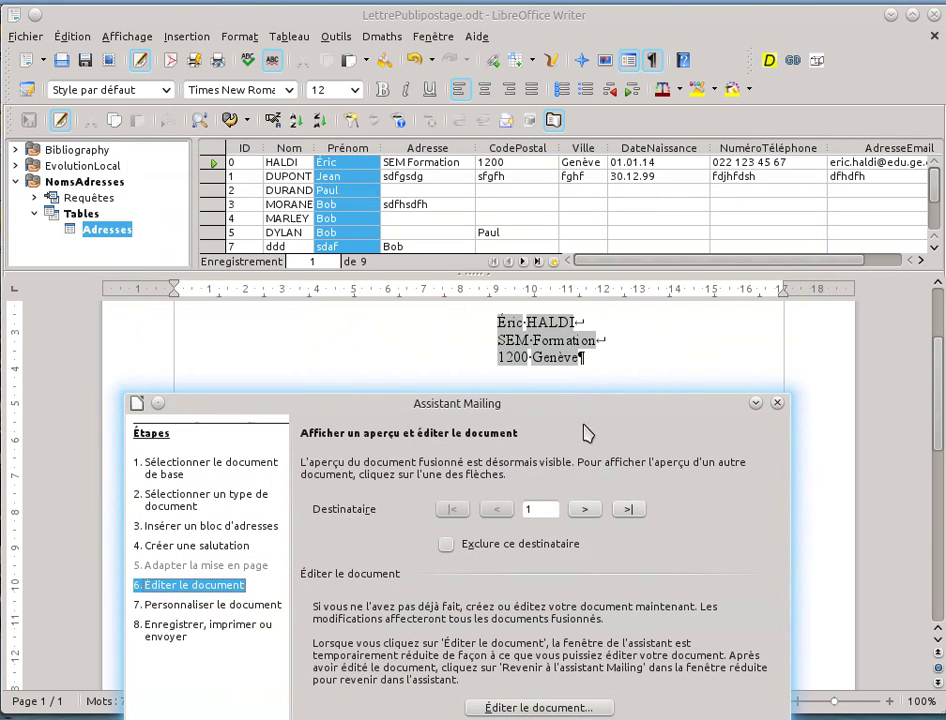
pyautogui.click(586, 510)
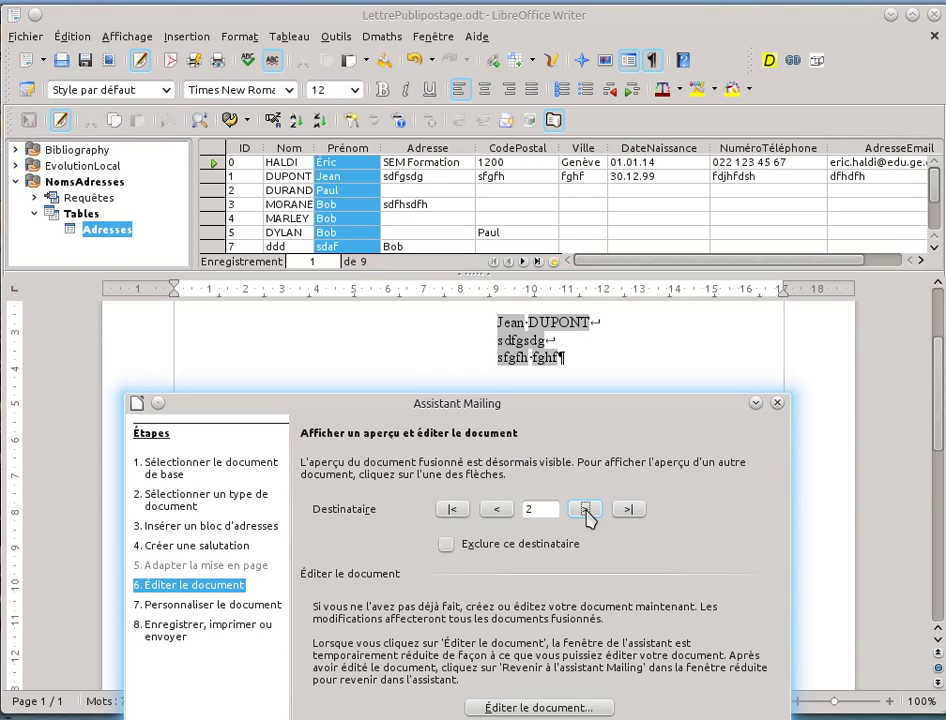
pyautogui.click(586, 512)
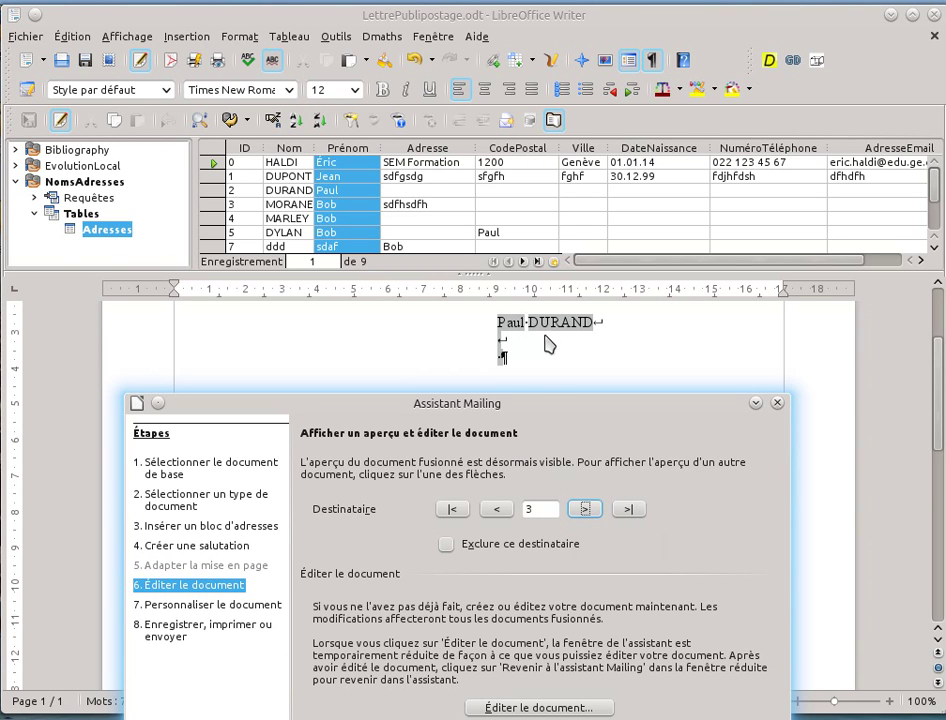
pyautogui.click(448, 546)
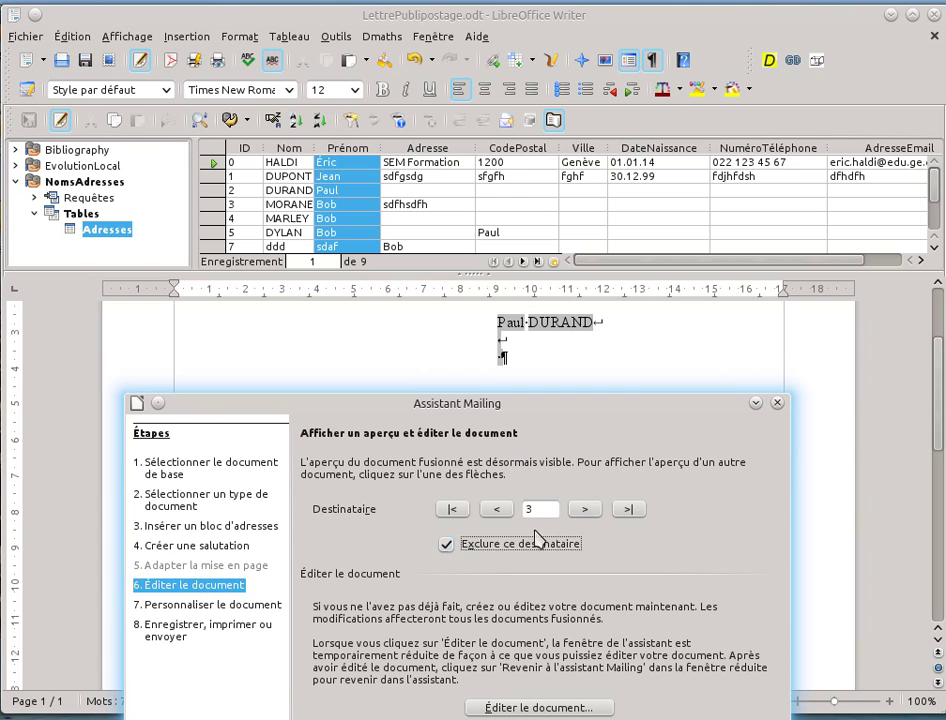
# Exclude recipients 5, 7 and 8 from the mail merge and preview the letter for recipient 9
pyautogui.click(586, 511)
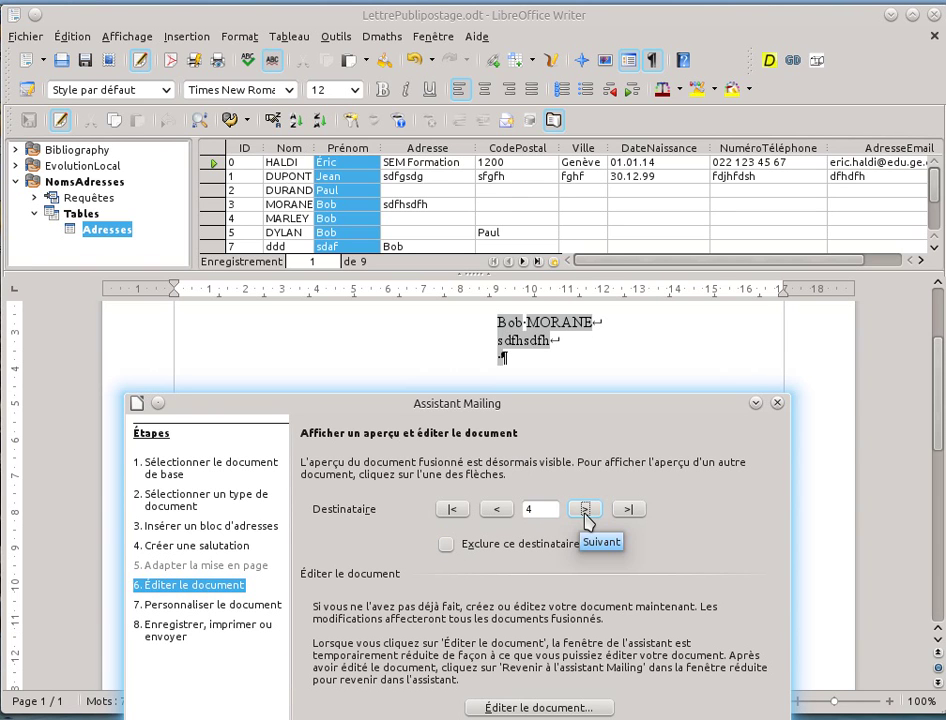
pyautogui.click(586, 512)
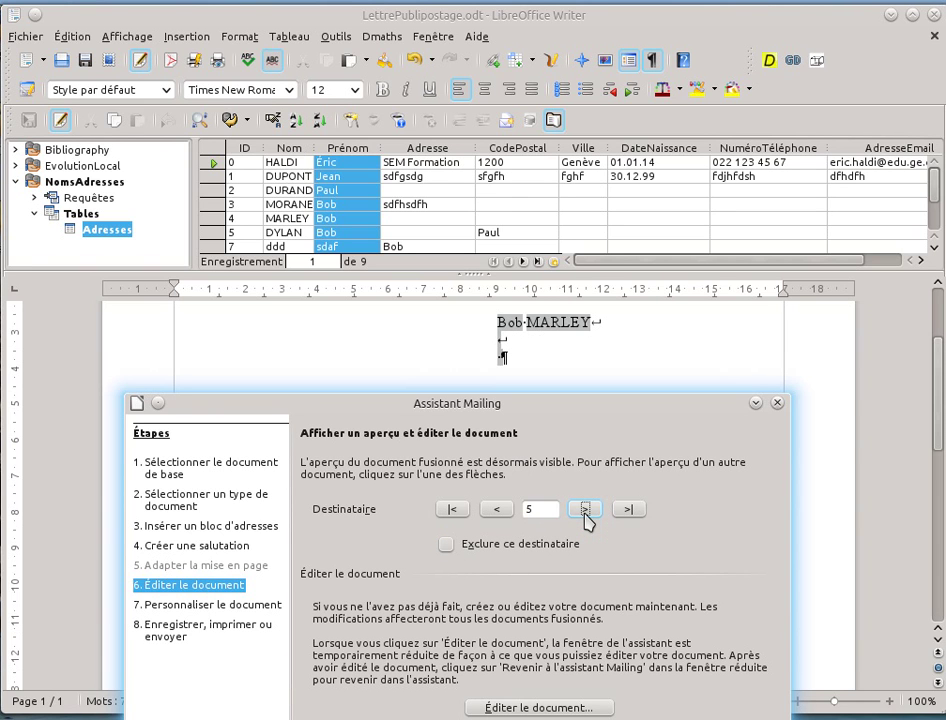
pyautogui.click(446, 544)
pyautogui.click(585, 511)
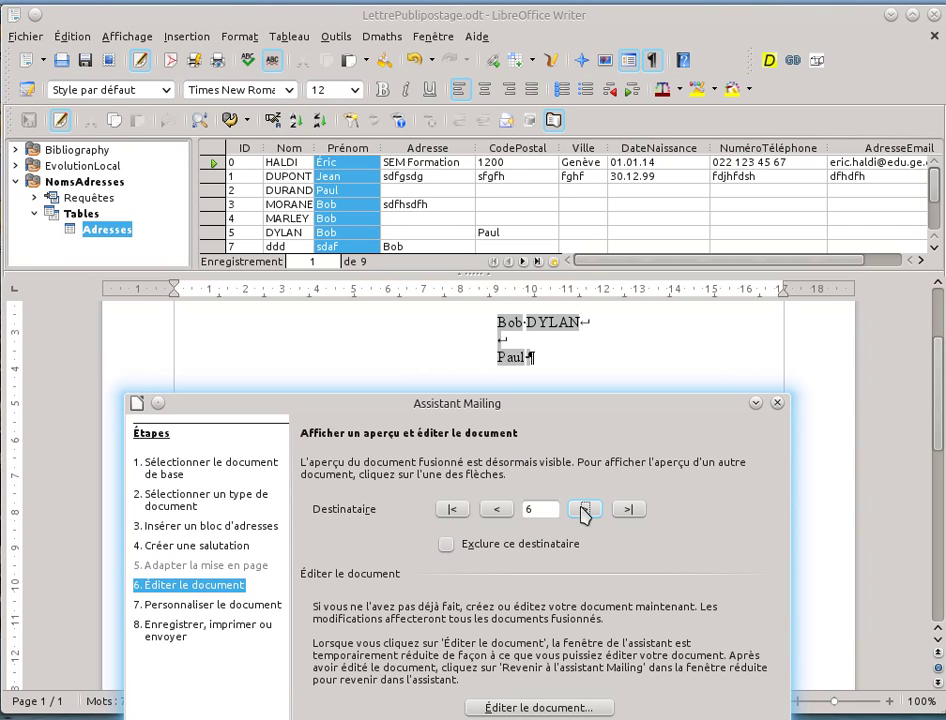
pyautogui.click(585, 511)
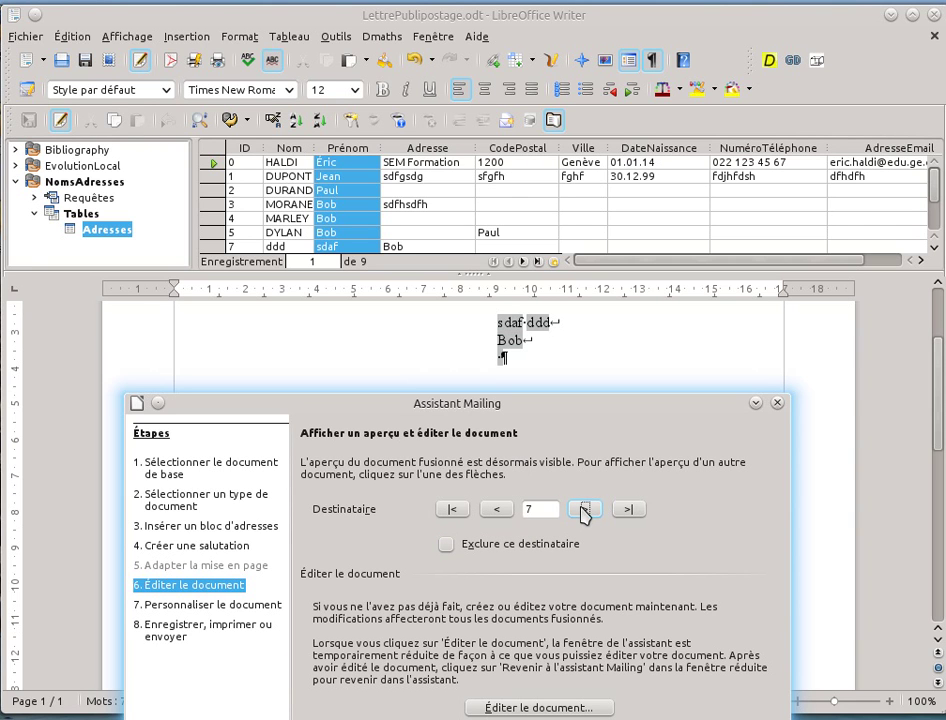
pyautogui.click(446, 544)
pyautogui.click(585, 511)
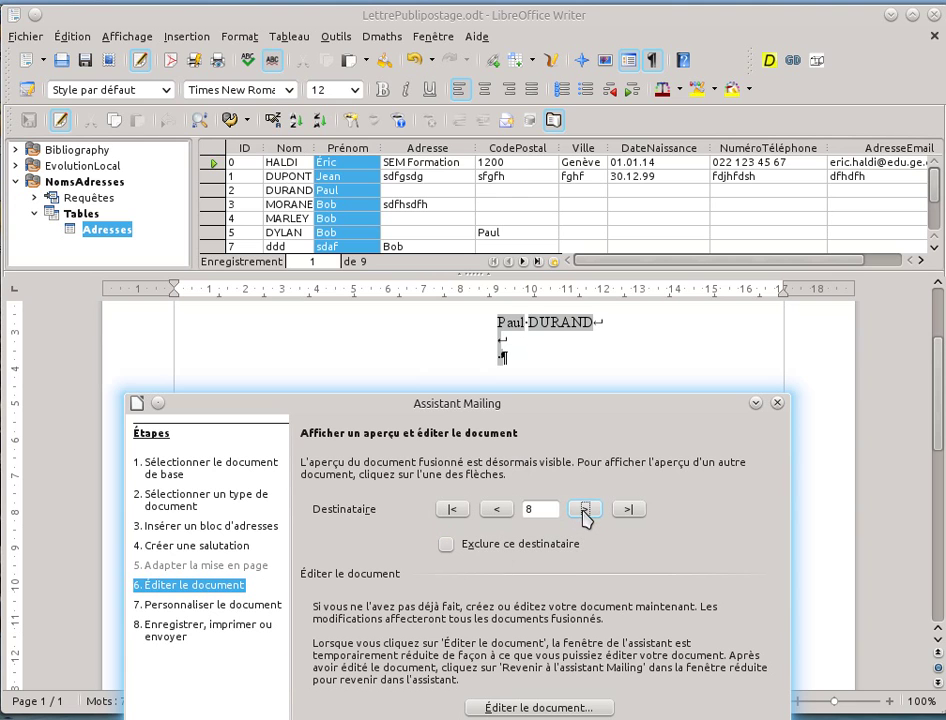
pyautogui.click(446, 544)
pyautogui.click(585, 511)
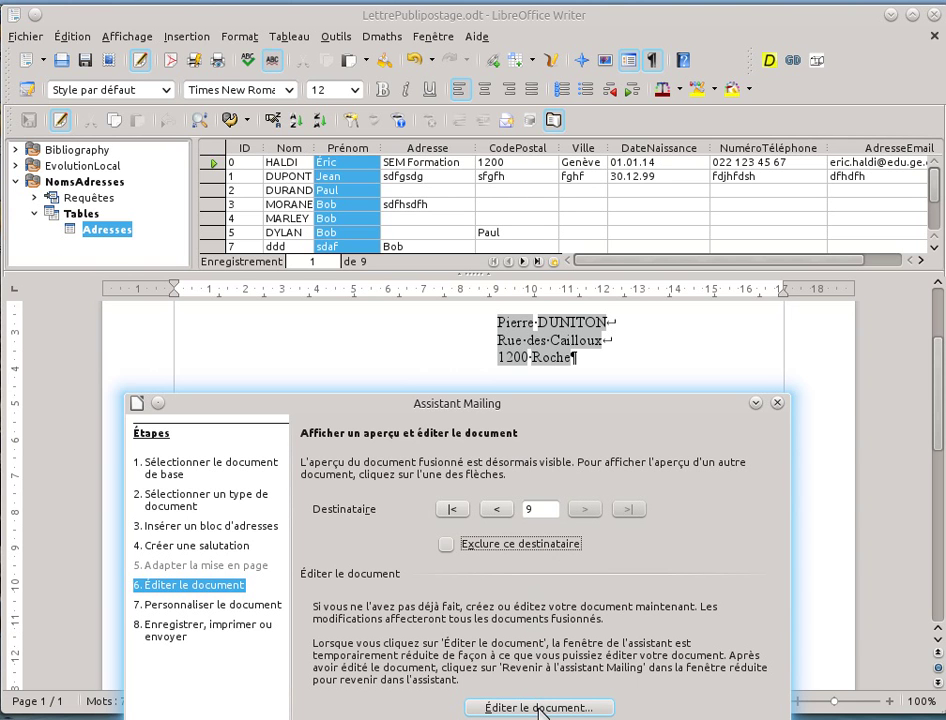
# Go to the wizard's document personalization stage and check the merged address block and closing sentence in the letter
pyautogui.moveTo(527, 410); pyautogui.dragTo(547, 368)
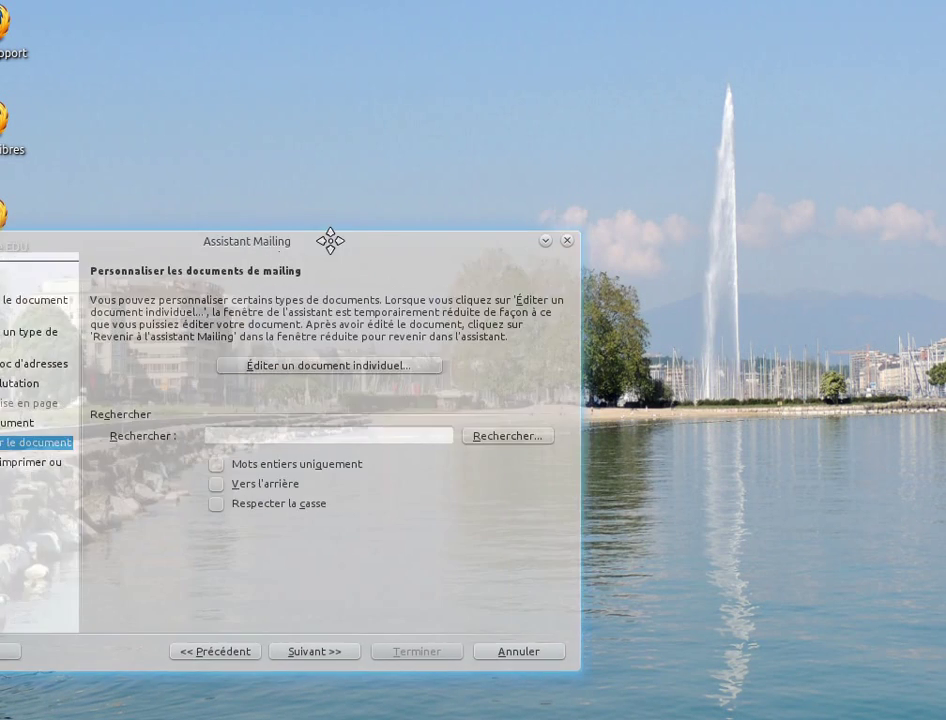
pyautogui.moveTo(327, 239); pyautogui.dragTo(566, 152)
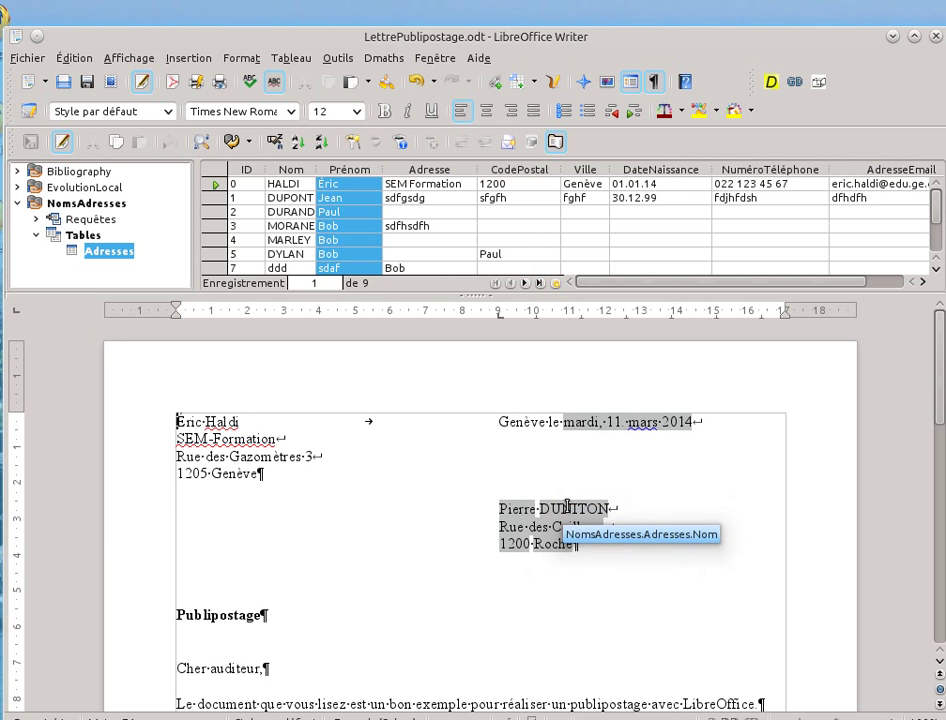
pyautogui.scroll(-3, 567, 507)
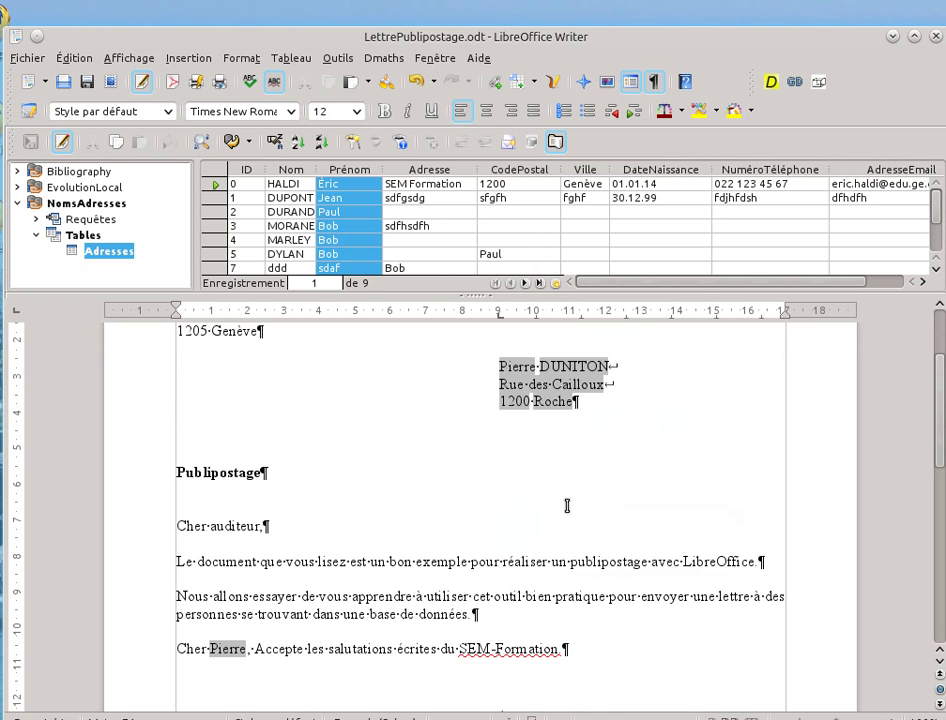
pyautogui.scroll(3, 476, 620)
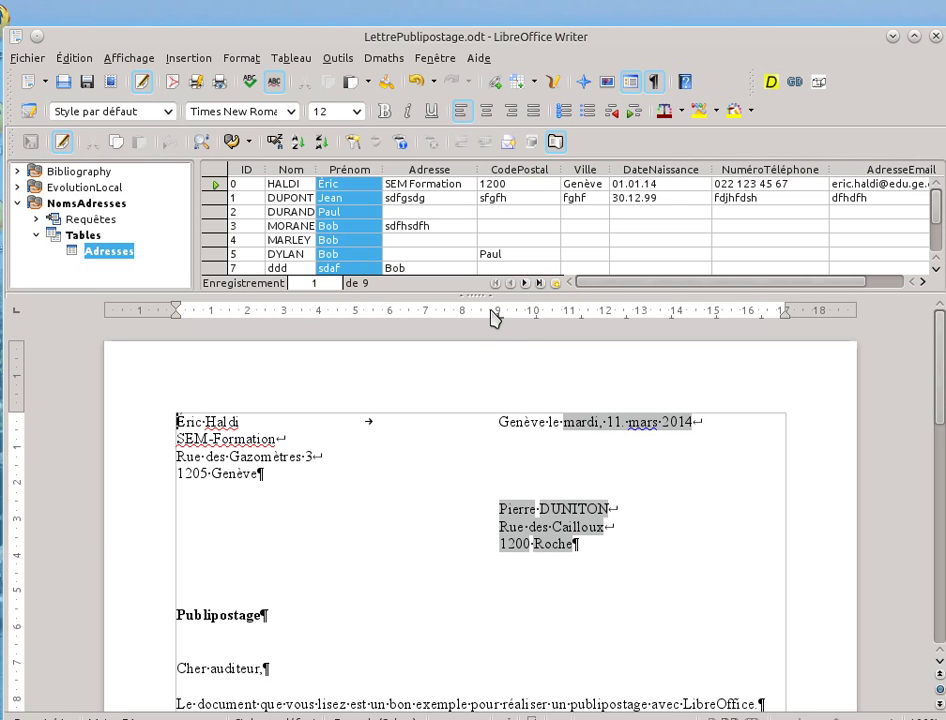
# Reopen the Mail Merge wizard at its document editing stage and move its window clear of the letter's address block
pyautogui.click(510, 144)
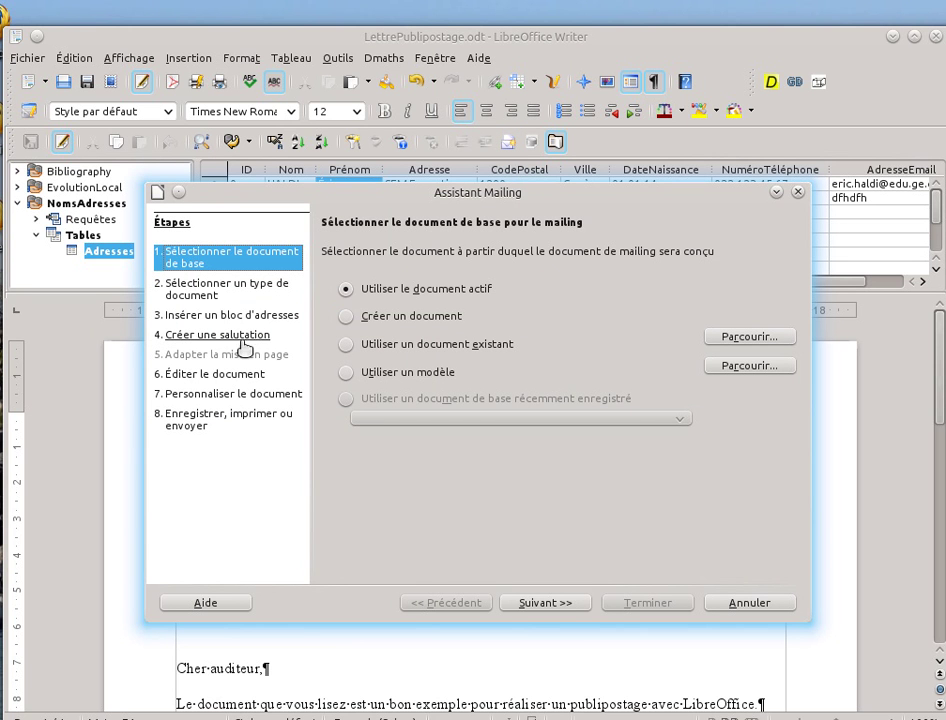
pyautogui.click(248, 374)
pyautogui.moveTo(581, 192); pyautogui.dragTo(644, 15)
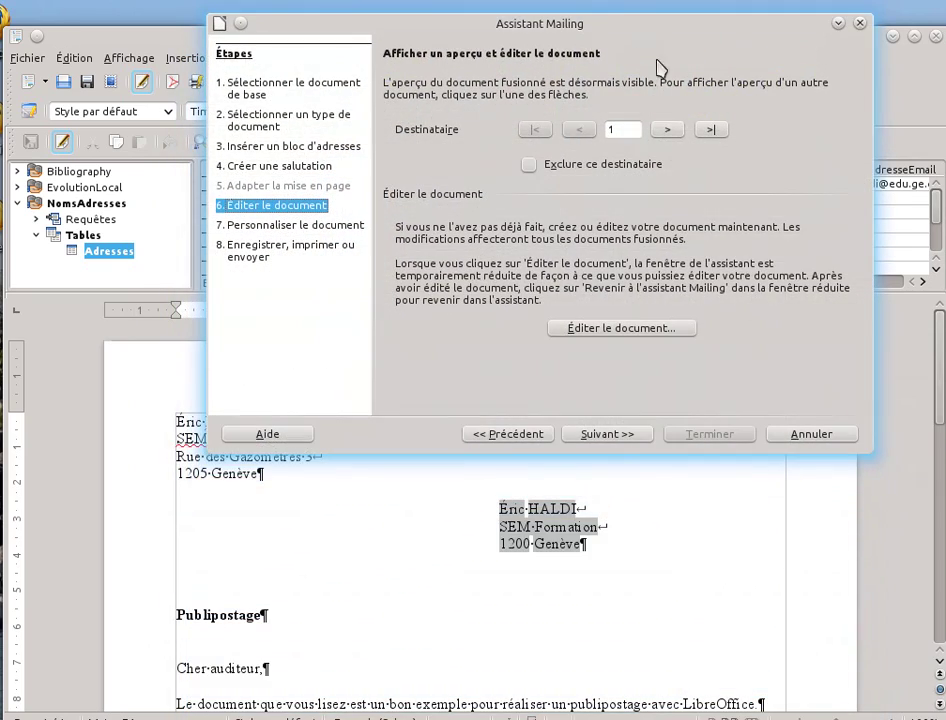
# Preview the merged letter for each recipient up to recipient 5, then go back to recipient 3
pyautogui.click(669, 130)
pyautogui.click(669, 130)
pyautogui.click(669, 130)
pyautogui.click(669, 130)
pyautogui.click(580, 131)
pyautogui.click(580, 131)
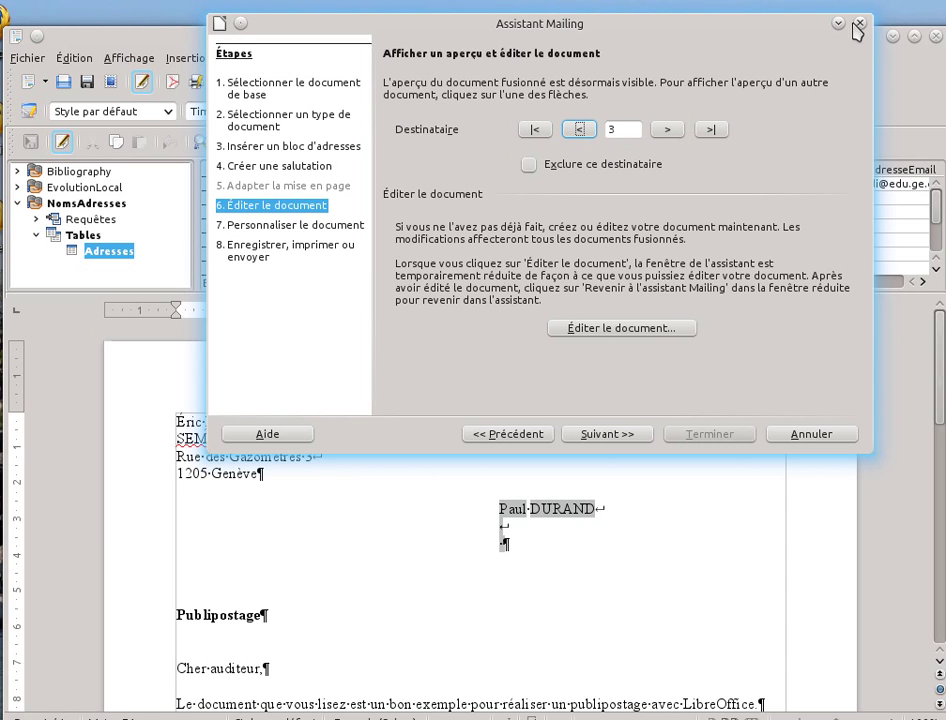
# Go to the wizard's save, print or send stage and choose to save the merged document as individual documents
pyautogui.click(255, 250)
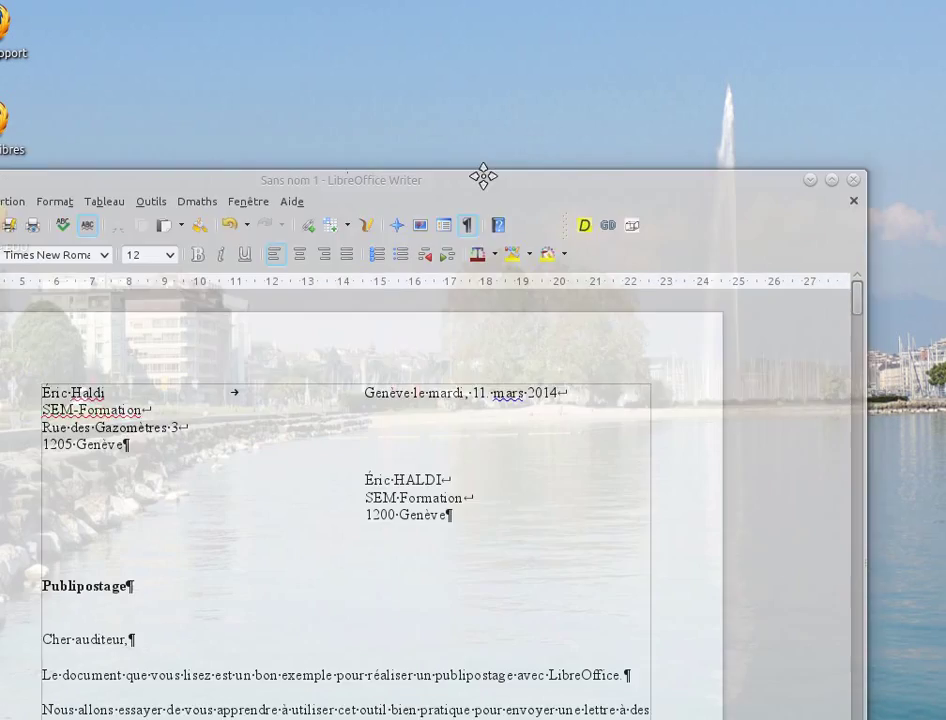
pyautogui.moveTo(481, 175); pyautogui.dragTo(590, 10)
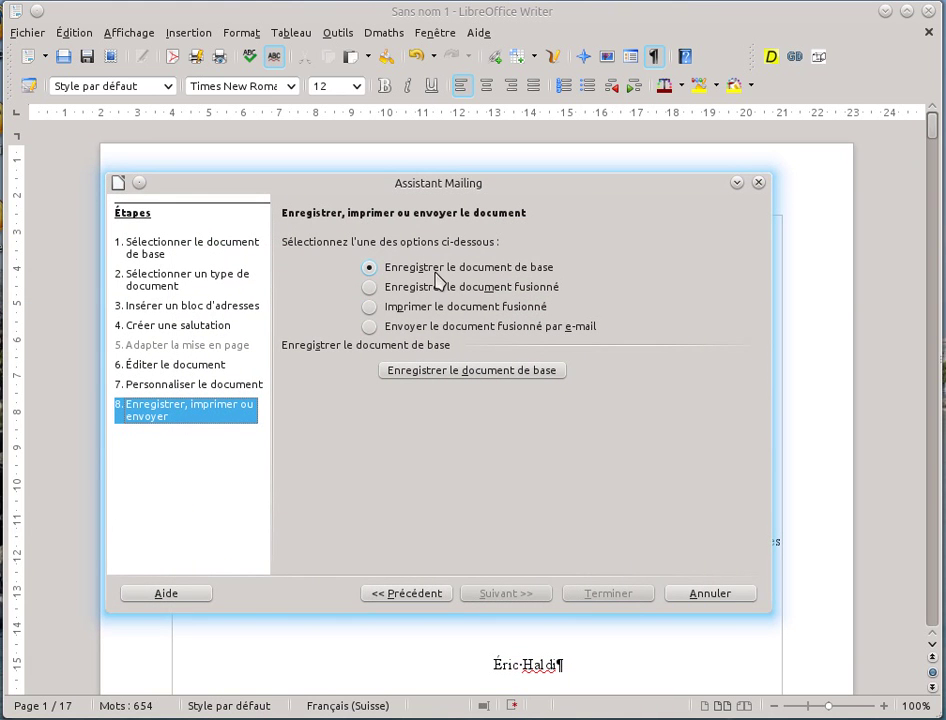
pyautogui.click(370, 287)
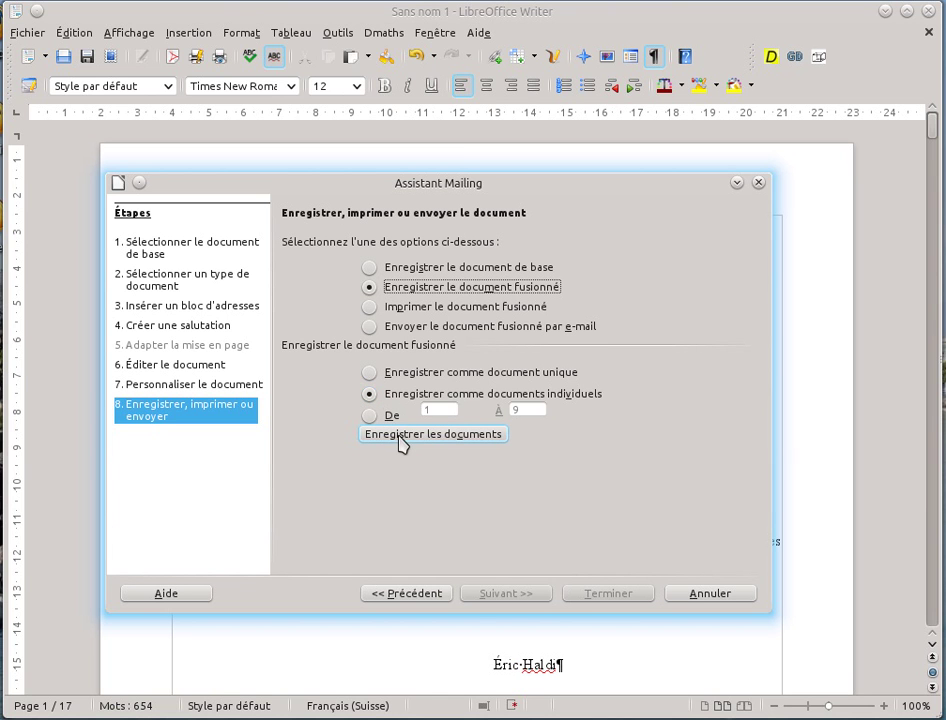
# Save the merged letters as individual documents in the Bureau folder under the name ju and finish the wizard
pyautogui.click(401, 434)
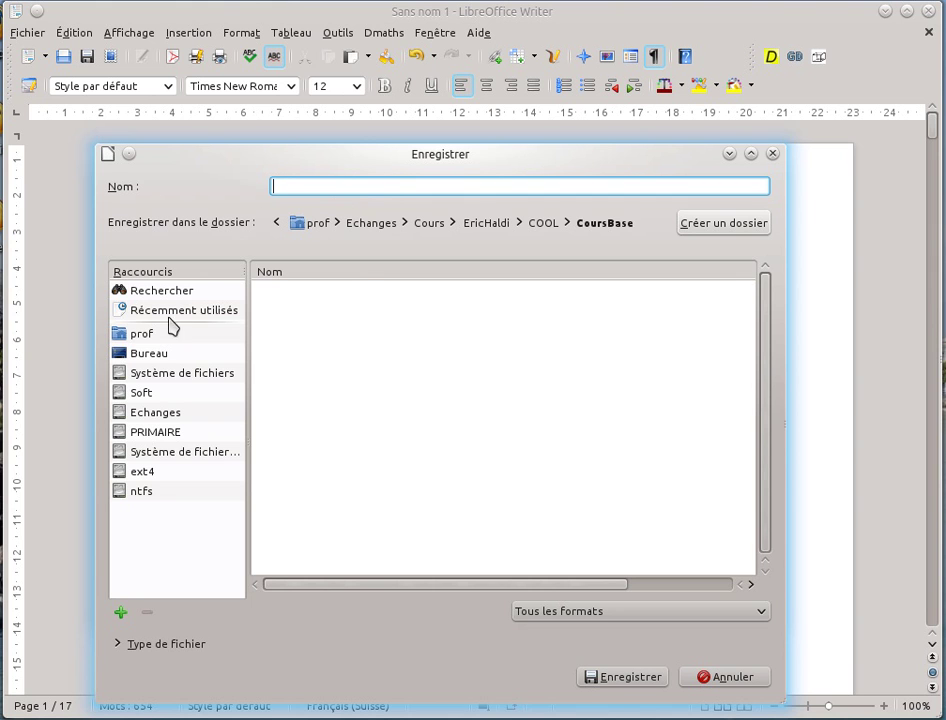
pyautogui.click(142, 355)
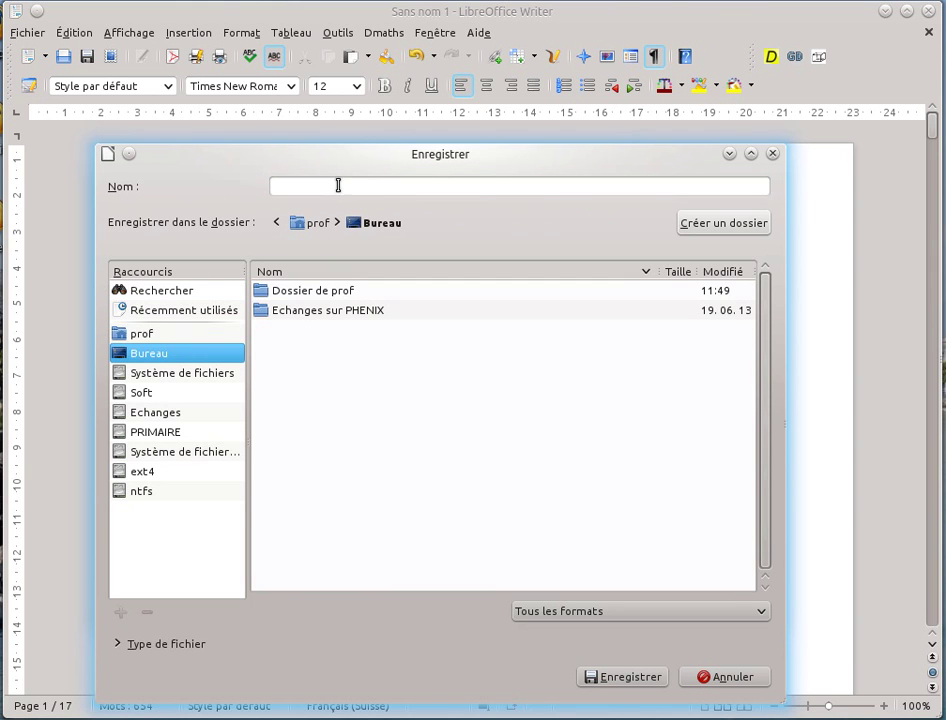
pyautogui.click(340, 185)
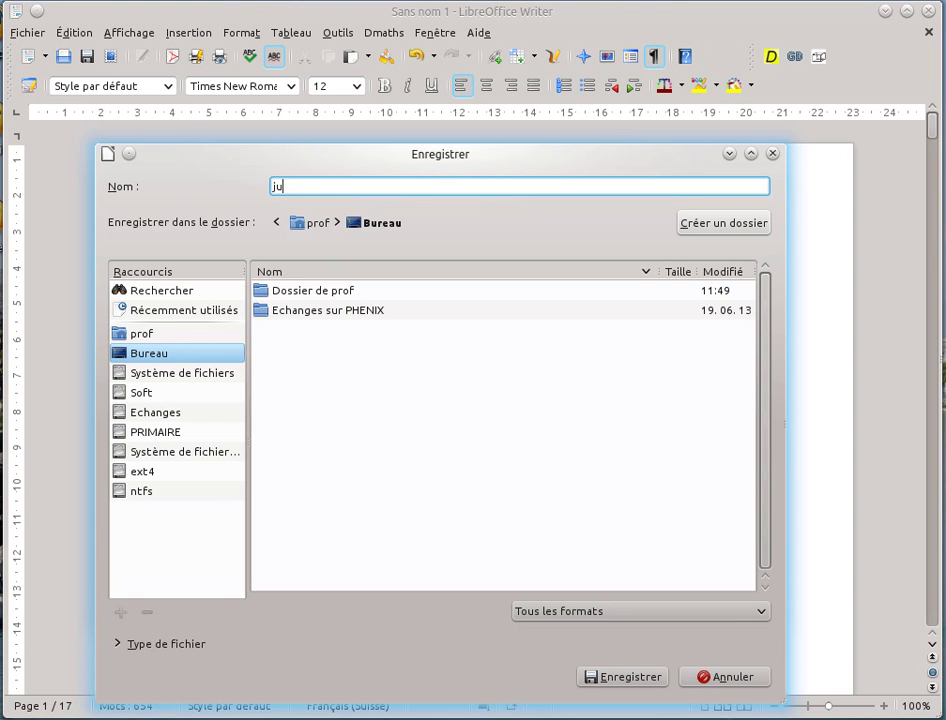
pyautogui.click(637, 678)
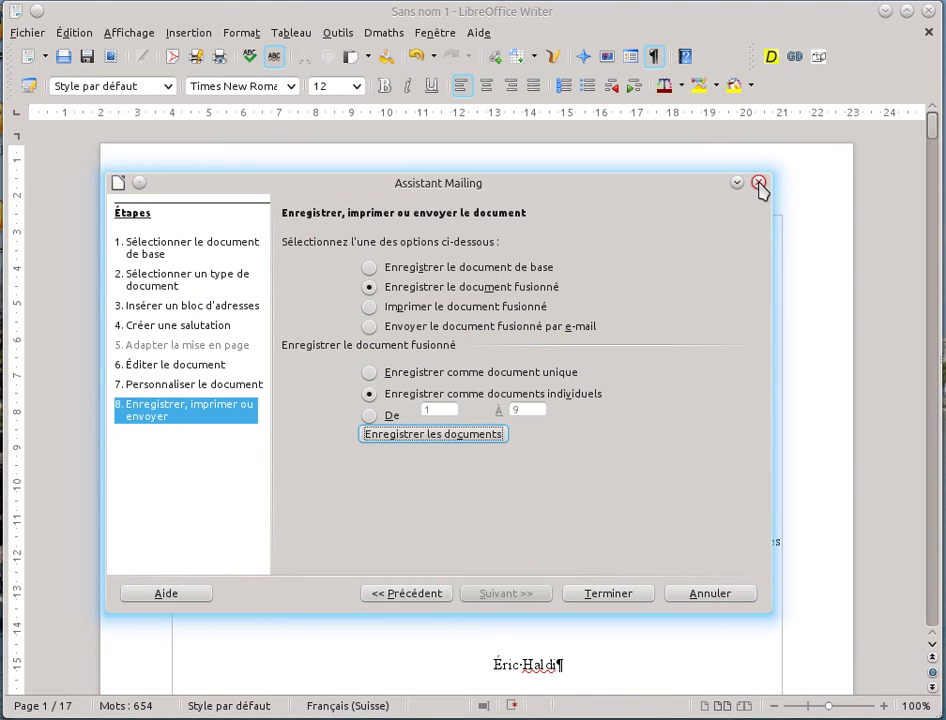
pyautogui.click(627, 594)
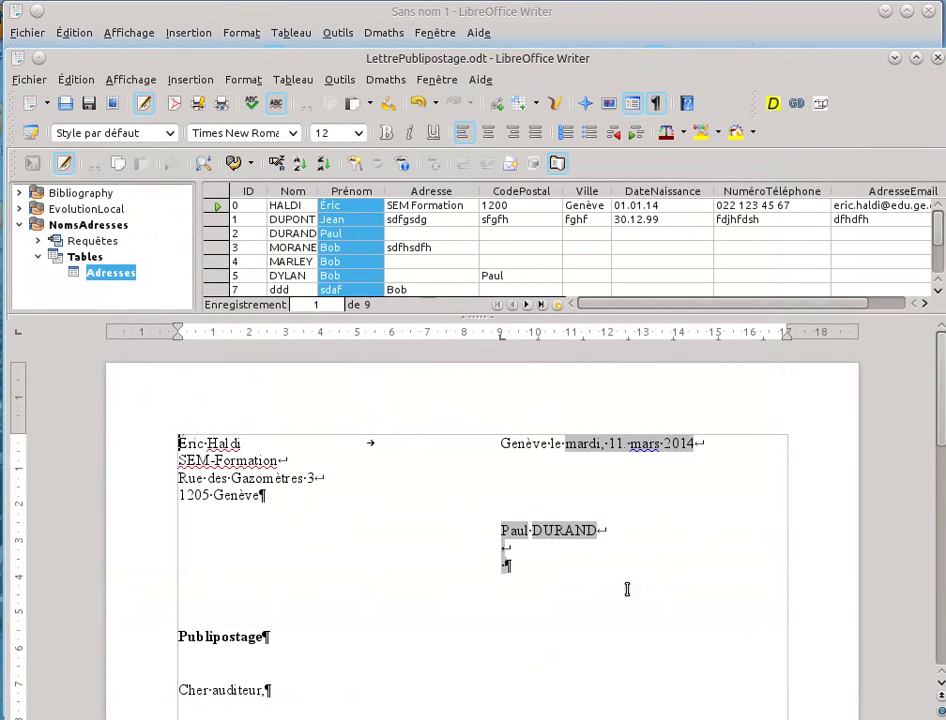
# Close LettrePublipostage.odt and the merged document Sans nom 1 without saving either one
pyautogui.click(937, 60)
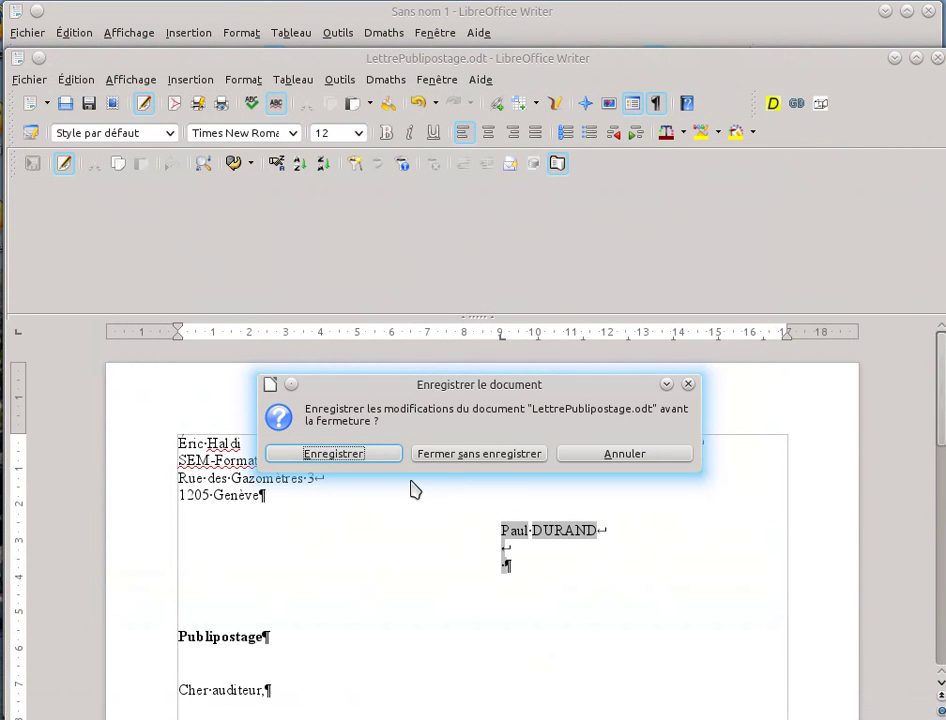
pyautogui.click(472, 455)
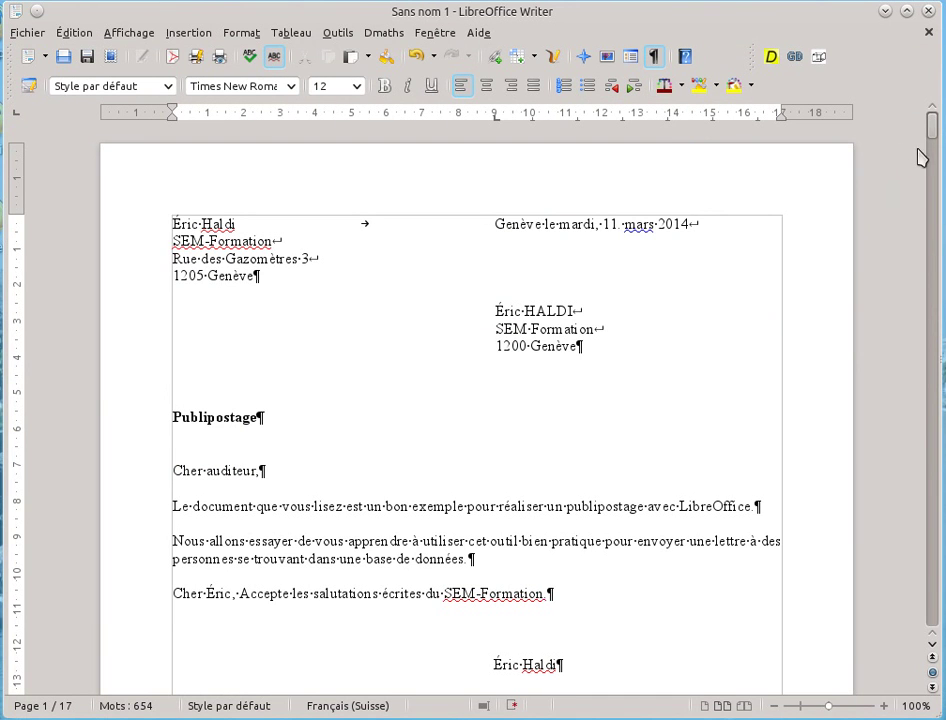
pyautogui.click(928, 31)
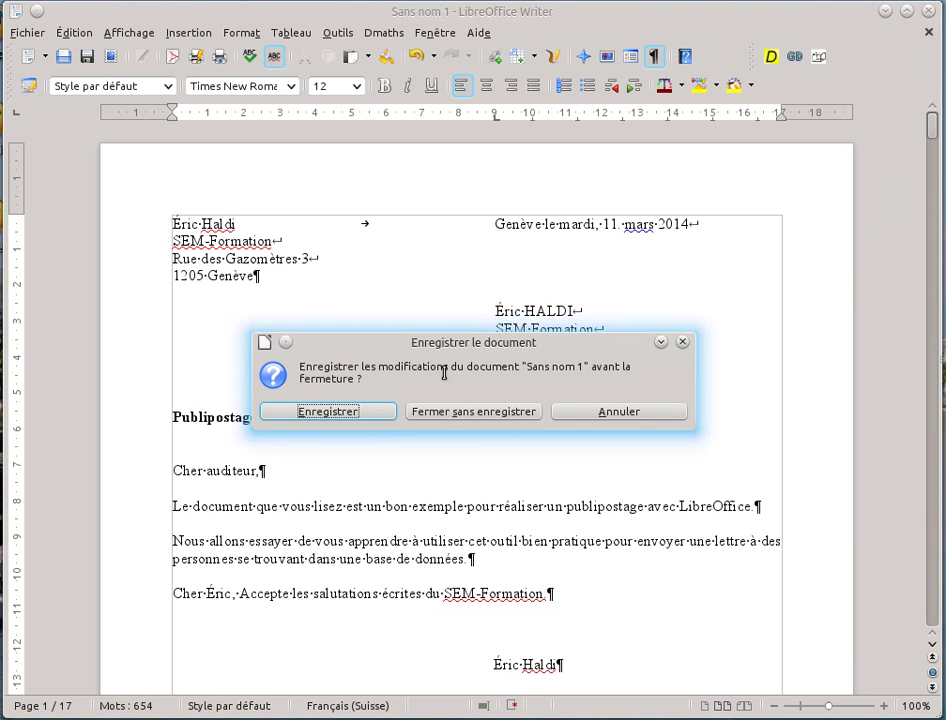
pyautogui.click(472, 410)
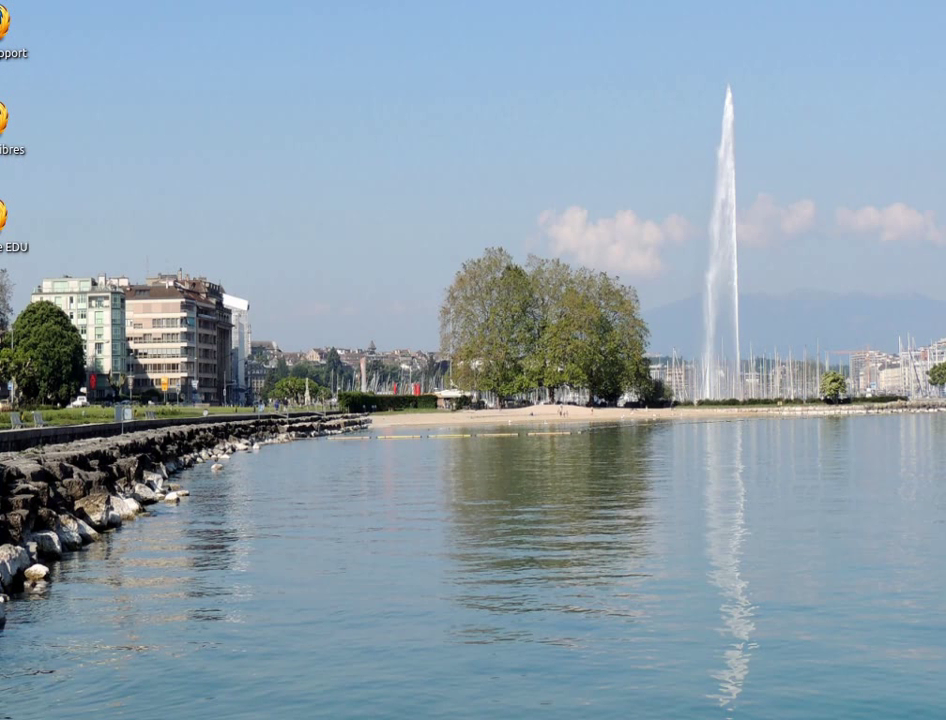